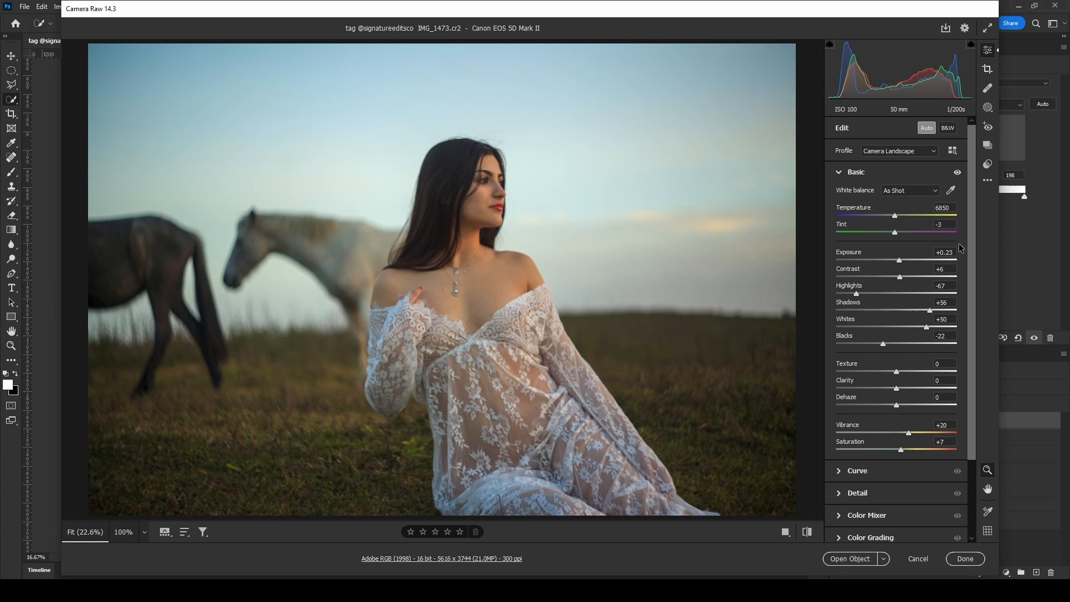
# Set the manual Optics vignette to +44 in Camera Raw and open the photo as a smart object
pyautogui.scroll(-5, 975, 263)
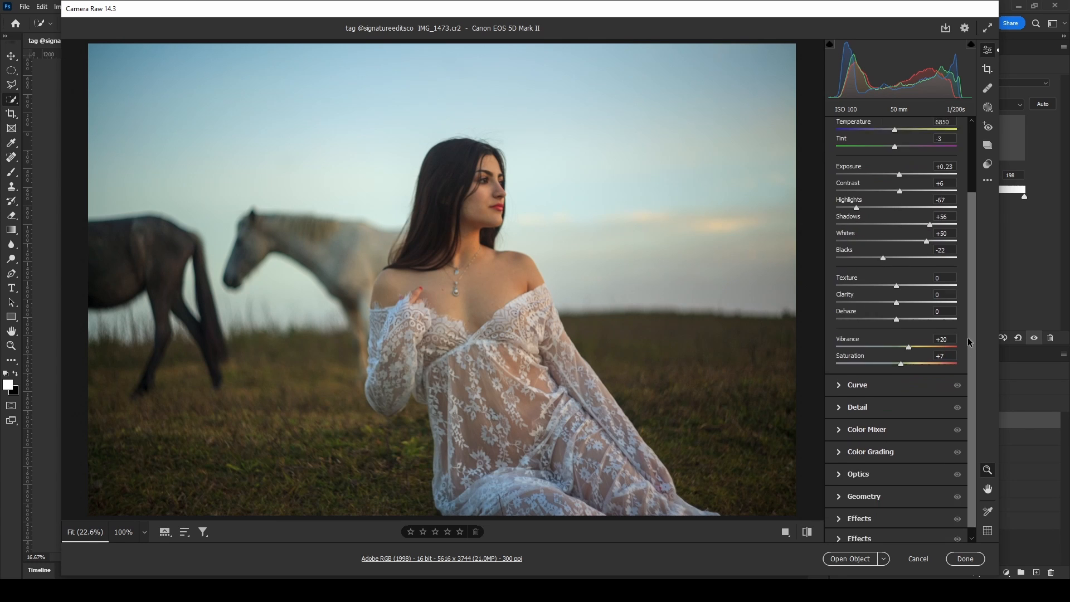
pyautogui.click(891, 466)
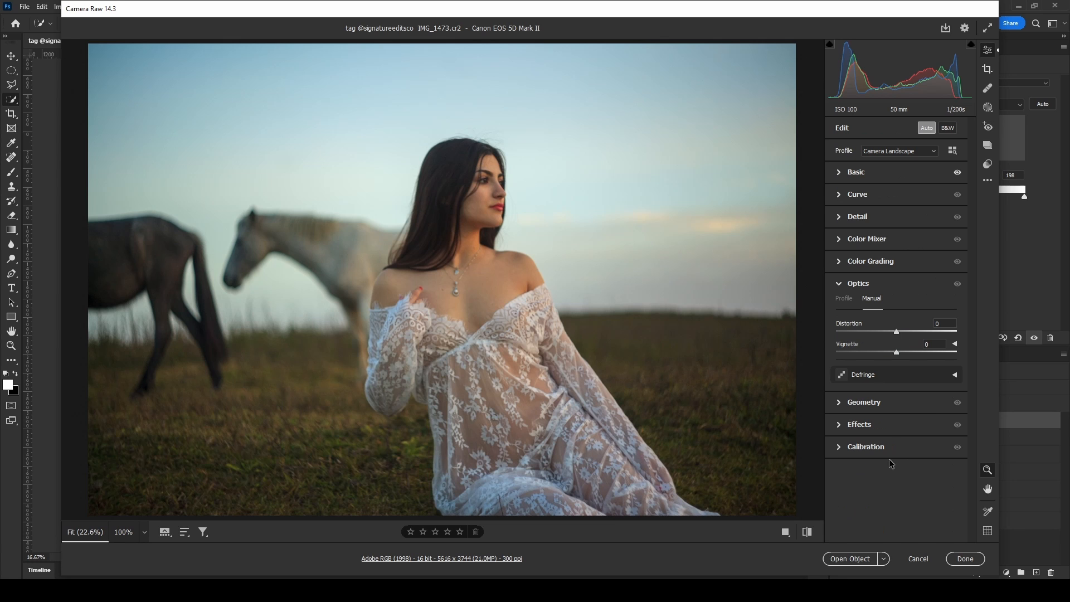
pyautogui.moveTo(895, 349); pyautogui.dragTo(924, 351)
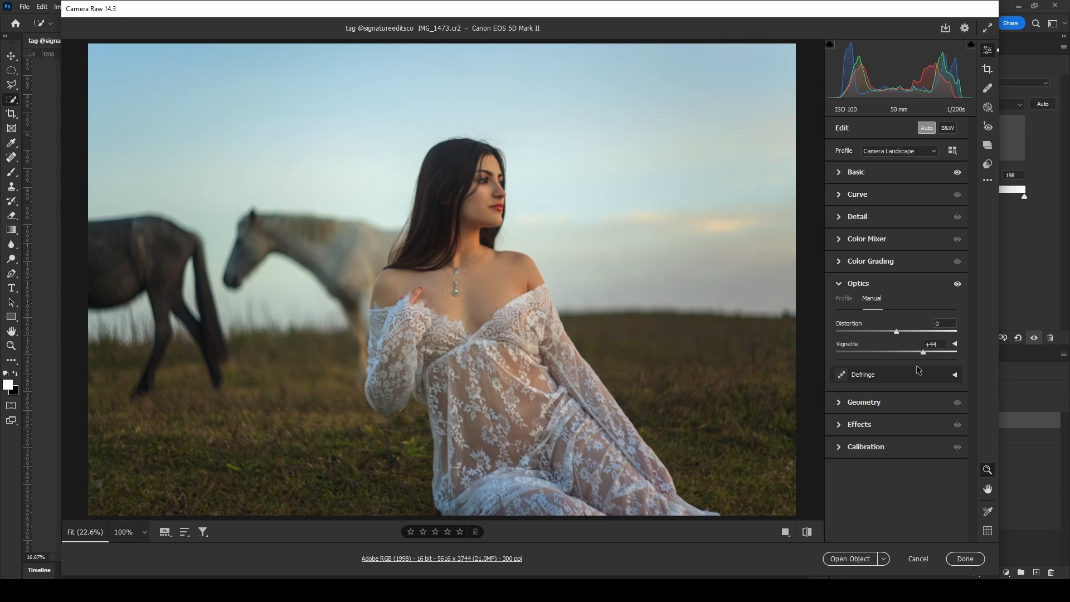
pyautogui.click(860, 559)
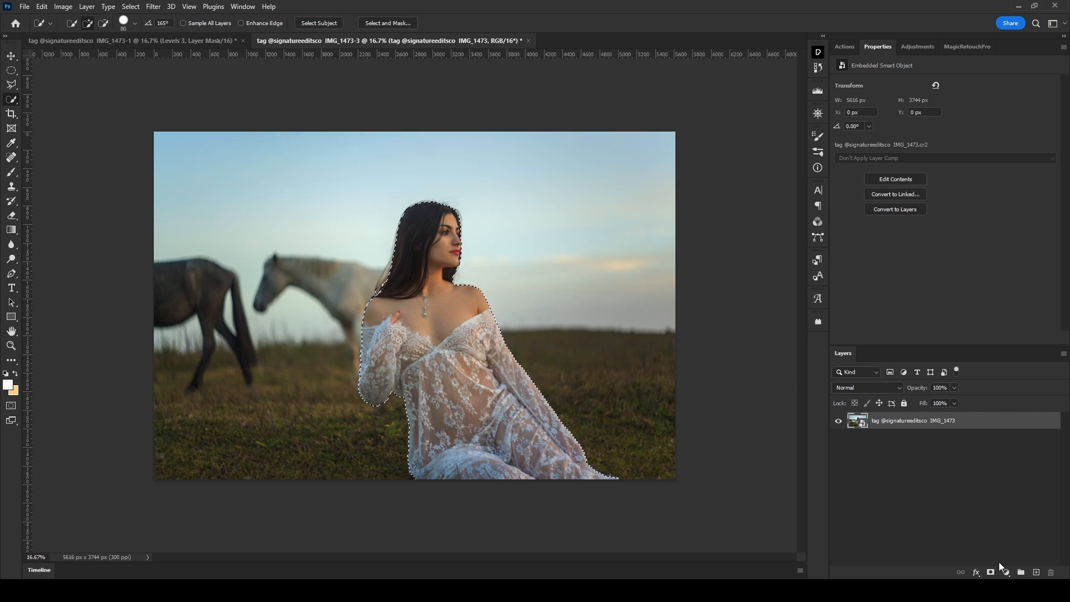
# Add a Brightness/Contrast adjustment masked to the selected woman, with brightness 52 and contrast 33
pyautogui.click(1007, 572)
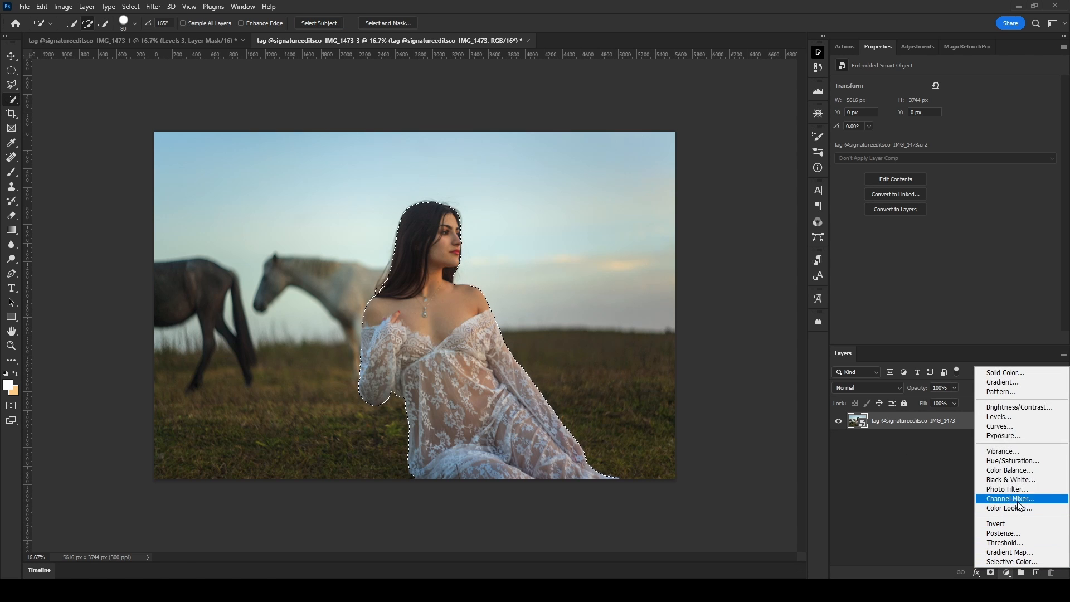
pyautogui.click(1038, 409)
pyautogui.moveTo(946, 113); pyautogui.dragTo(997, 116)
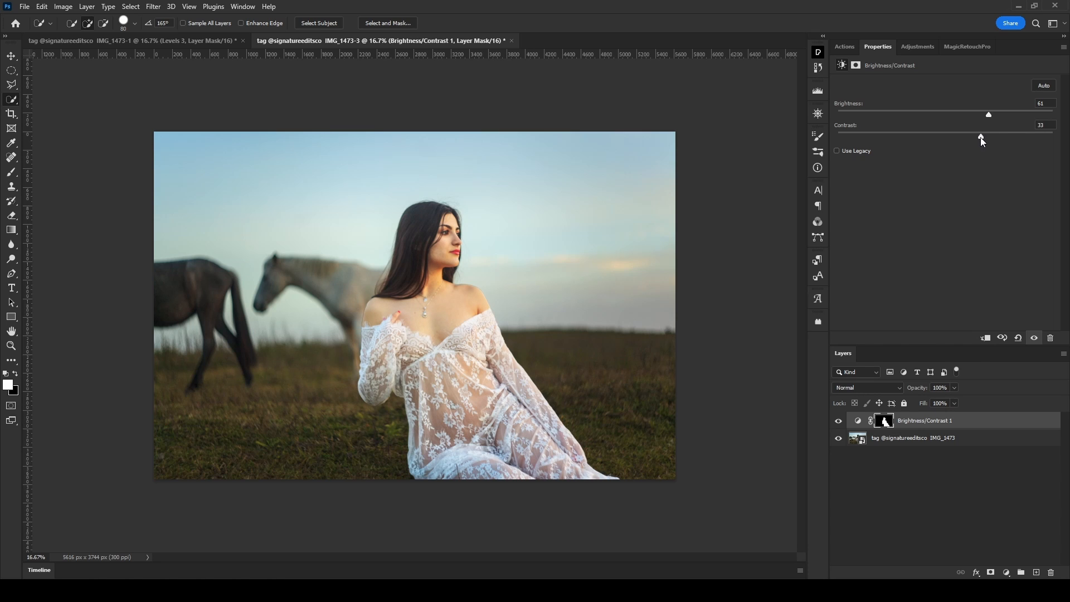
pyautogui.moveTo(991, 117); pyautogui.dragTo(985, 119)
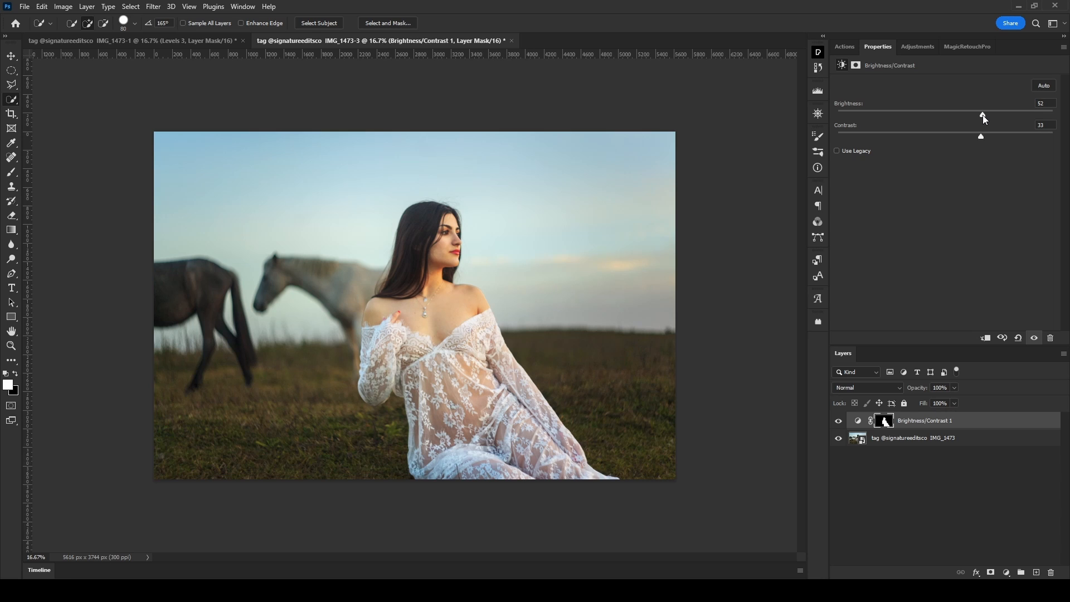
# Select the subject on the photo layer, add a second Brightness/Contrast adjustment and invert its mask to target the background
pyautogui.click(875, 440)
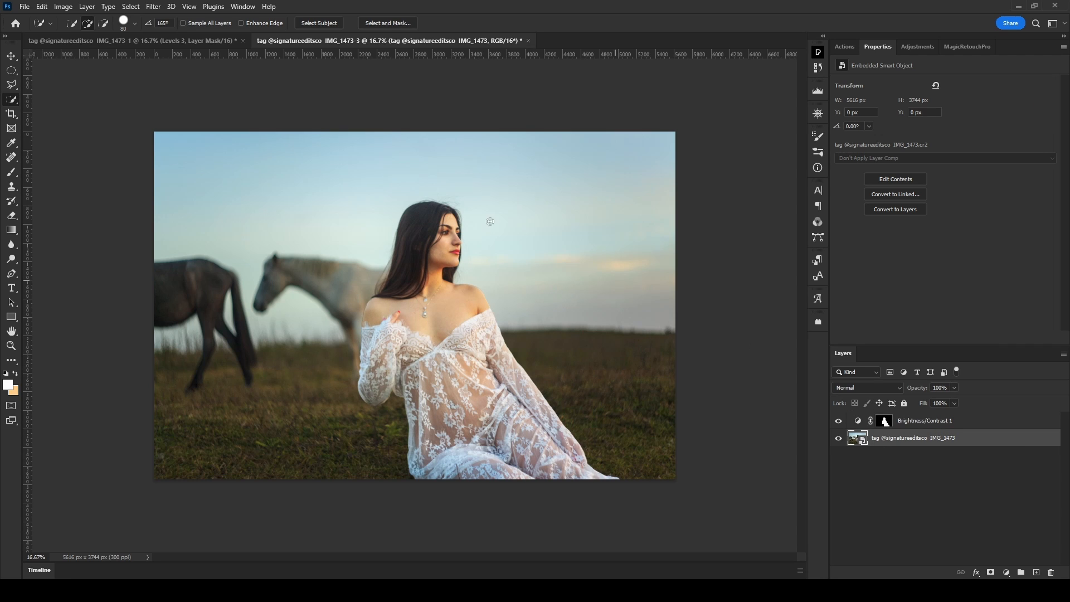
pyautogui.click(335, 24)
pyautogui.click(1006, 573)
pyautogui.click(1026, 414)
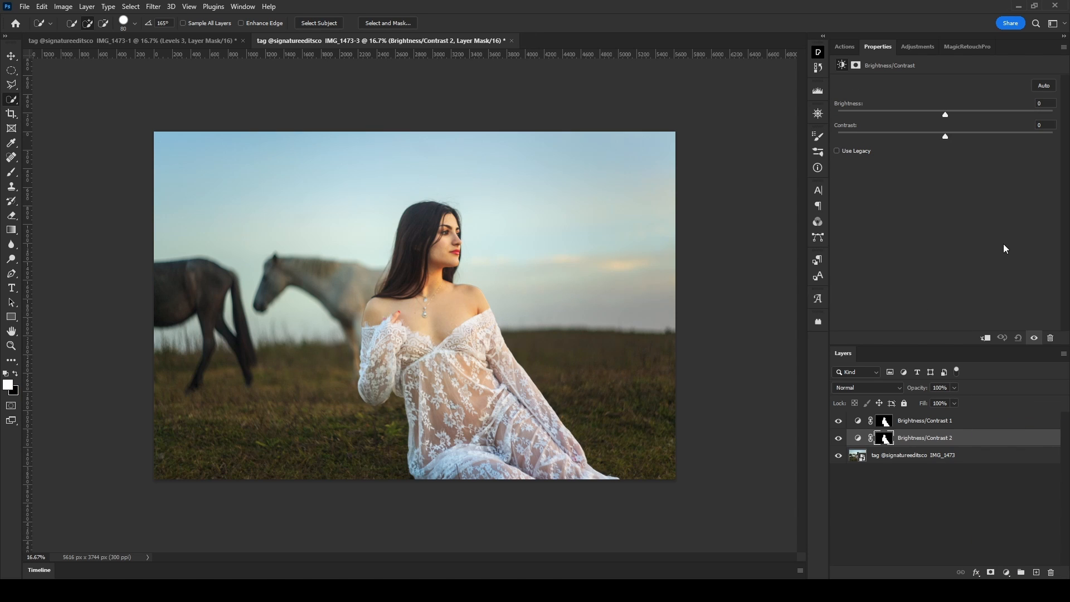
pyautogui.click(885, 439)
pyautogui.click(1013, 215)
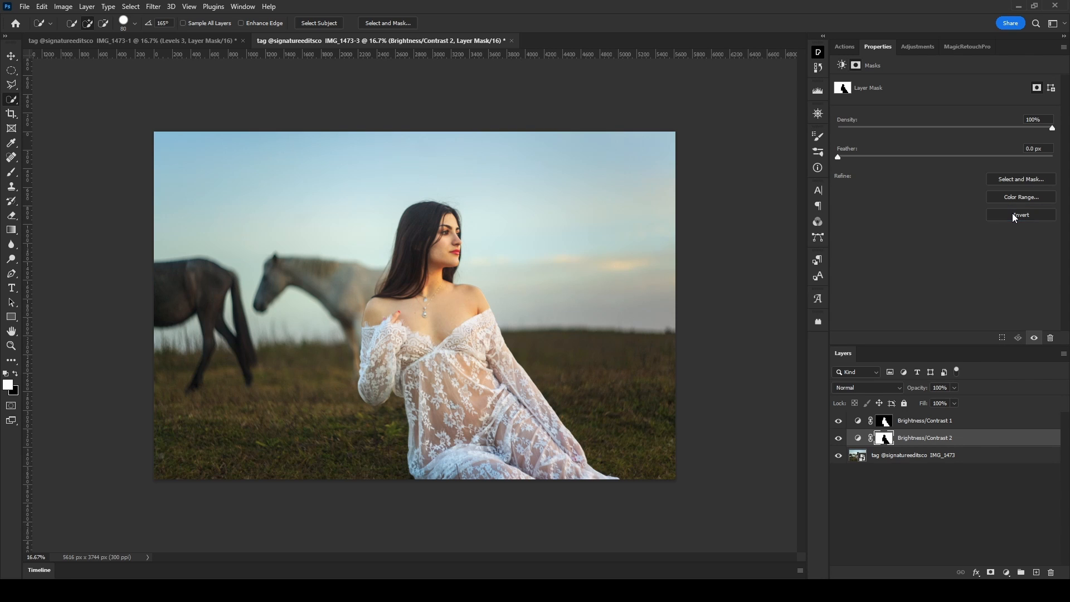
# Darken the background by setting the second Brightness/Contrast adjustment to brightness -58 and contrast -50
pyautogui.click(858, 439)
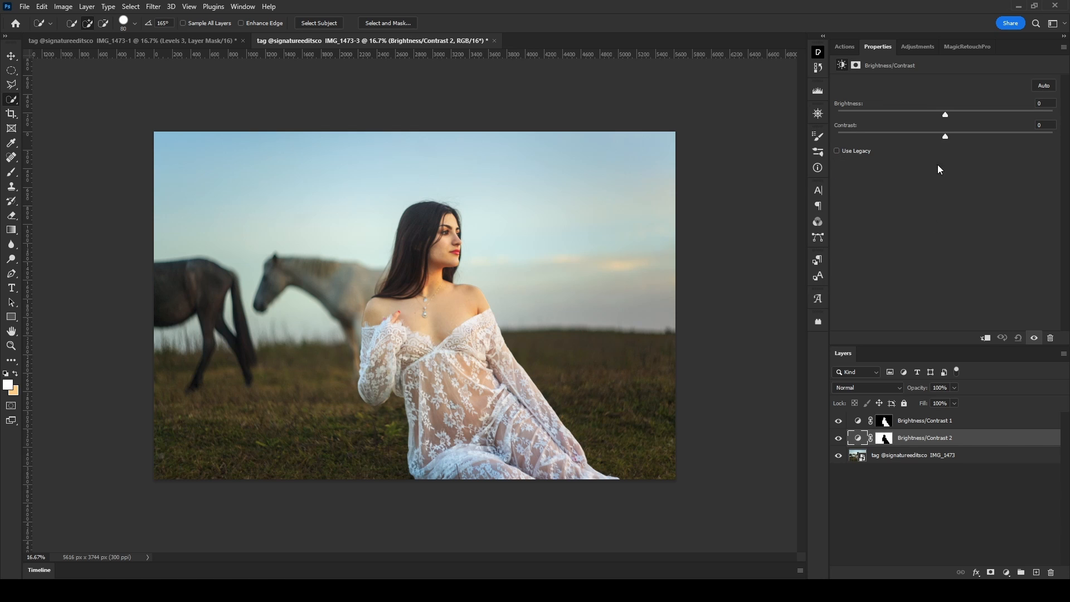
pyautogui.moveTo(943, 115); pyautogui.dragTo(826, 134)
pyautogui.moveTo(926, 117); pyautogui.dragTo(899, 119)
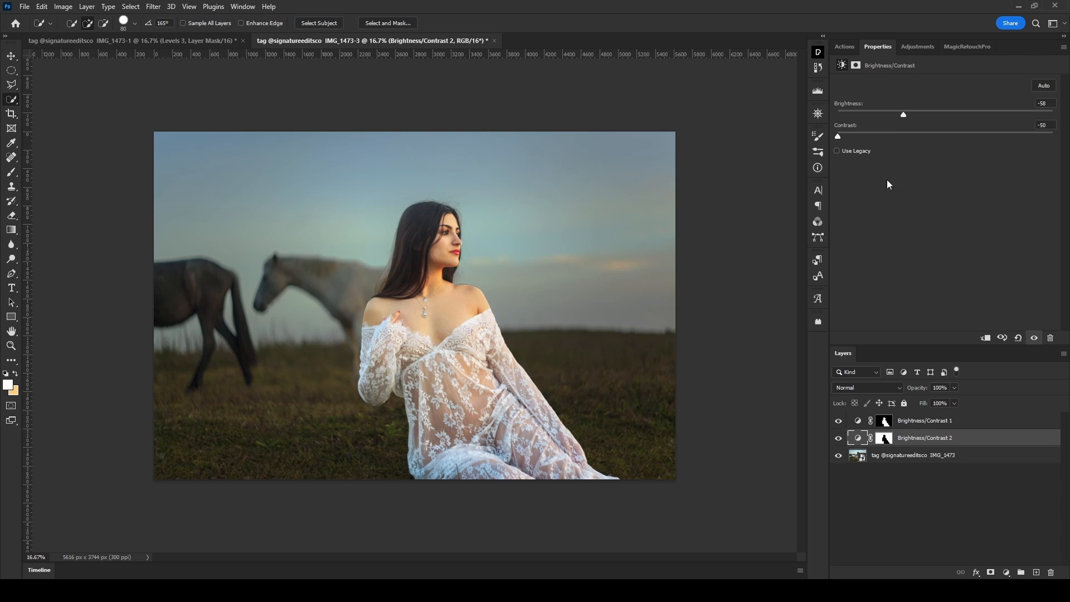
# Add a Selective Color layer above Brightness/Contrast 1, set its Yellows to magenta -4 and yellow -18, and compare the effect
pyautogui.click(970, 423)
pyautogui.click(1006, 573)
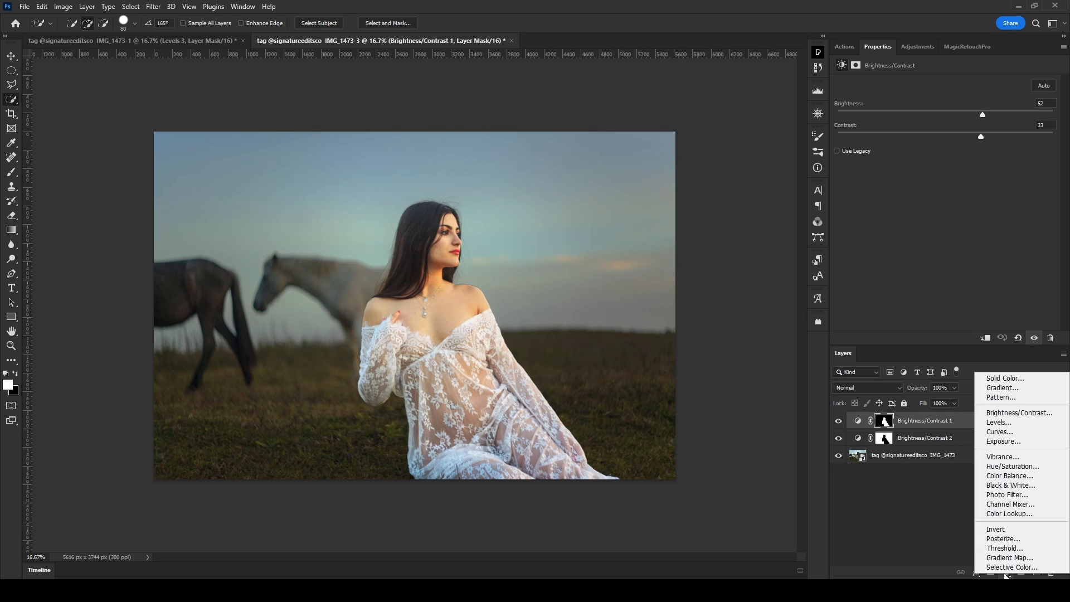
pyautogui.click(1010, 567)
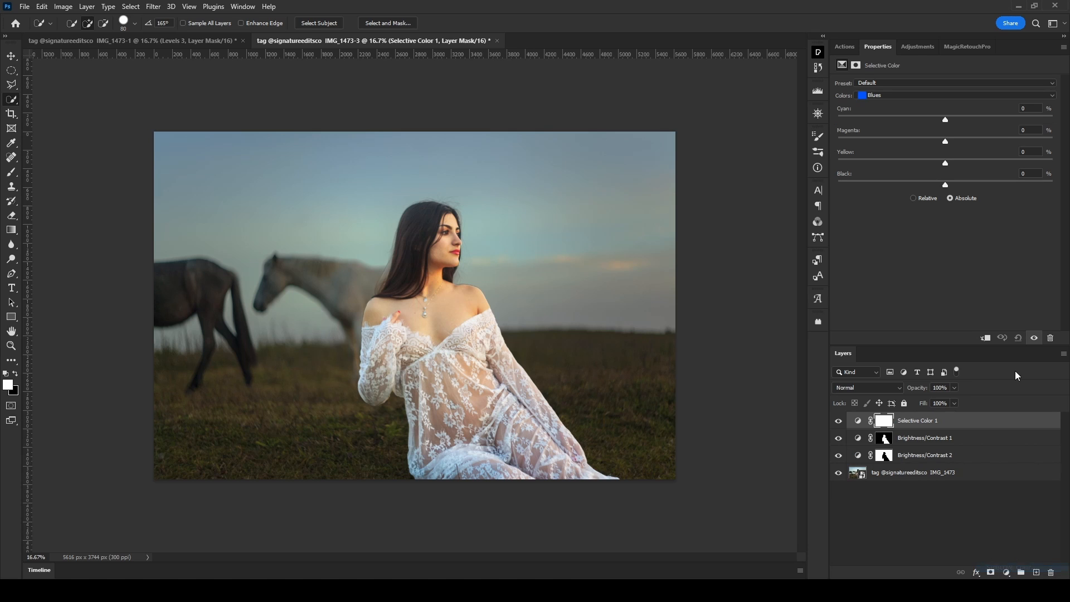
pyautogui.click(923, 96)
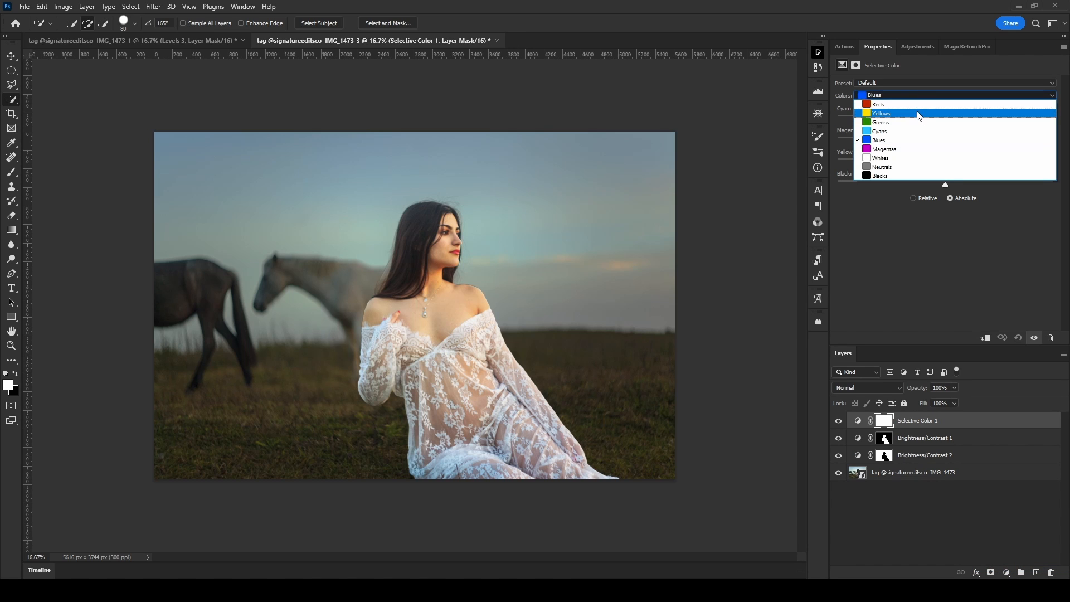
pyautogui.click(919, 115)
pyautogui.moveTo(946, 164); pyautogui.dragTo(941, 144)
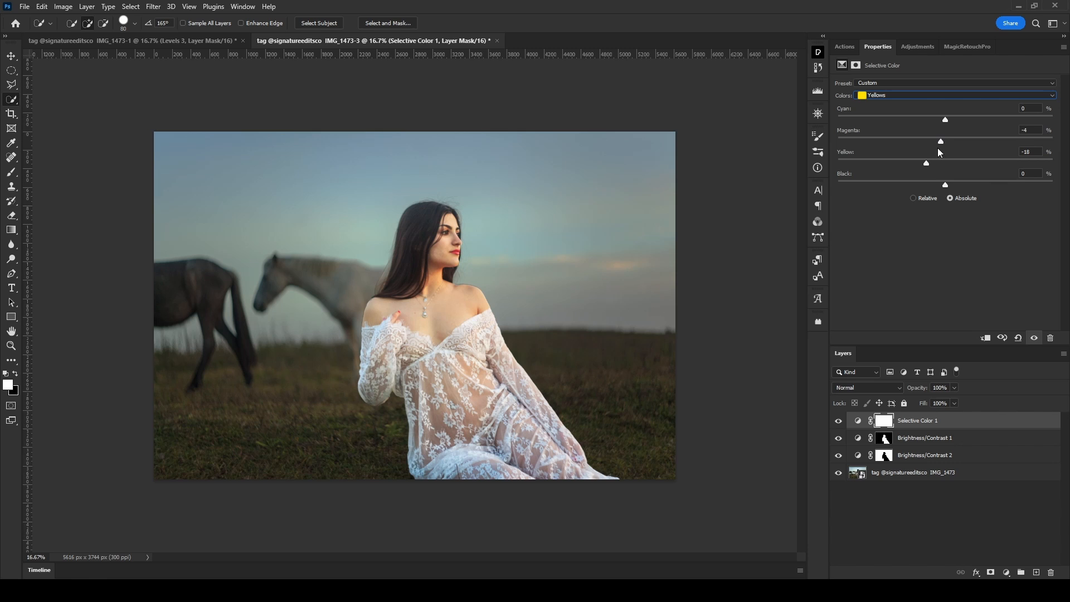
pyautogui.click(839, 421)
pyautogui.click(839, 422)
# Set the Selective Color layer's Blues to cyan +49 and magenta -17
pyautogui.click(908, 95)
pyautogui.click(925, 132)
pyautogui.moveTo(948, 141); pyautogui.dragTo(929, 145)
# Add a Hue/Saturation adjustment directly above Brightness/Contrast 1 and clip it to that layer
pyautogui.click(968, 427)
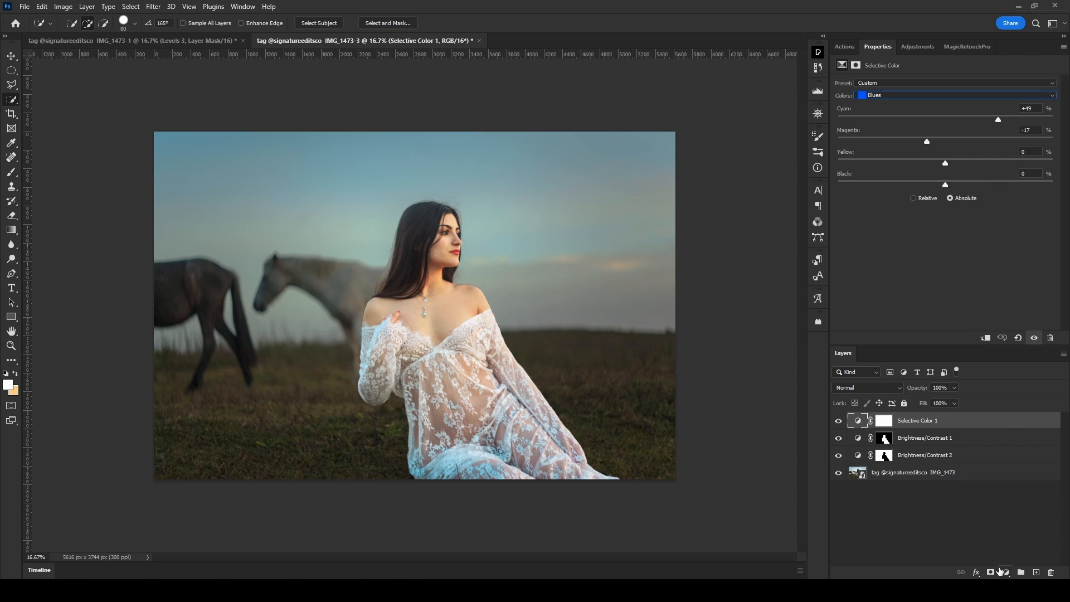
pyautogui.click(999, 572)
pyautogui.click(979, 460)
pyautogui.moveTo(979, 459); pyautogui.dragTo(969, 430)
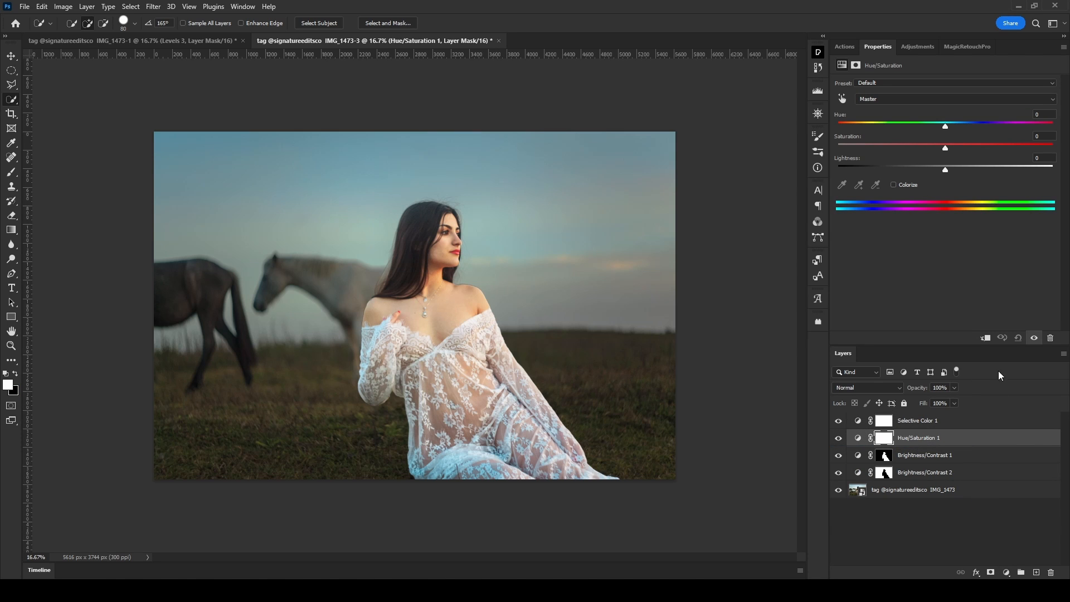
pyautogui.click(985, 339)
pyautogui.click(867, 438)
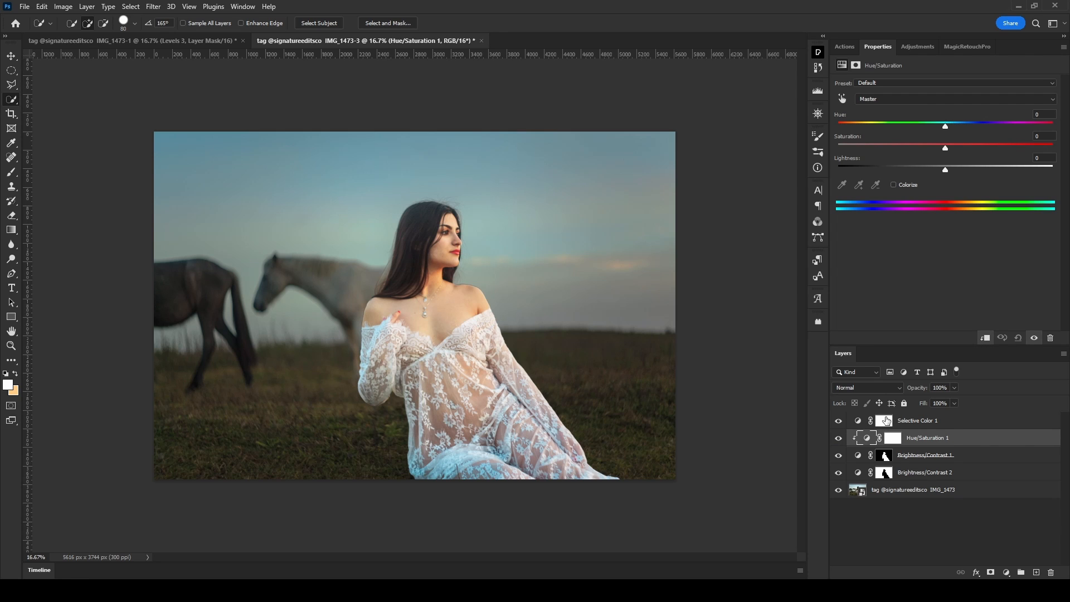
# Reduce the clipped Hue/Saturation layer's Blues saturation to -84 and Cyans saturation to -78, and compare the effect
pyautogui.click(927, 100)
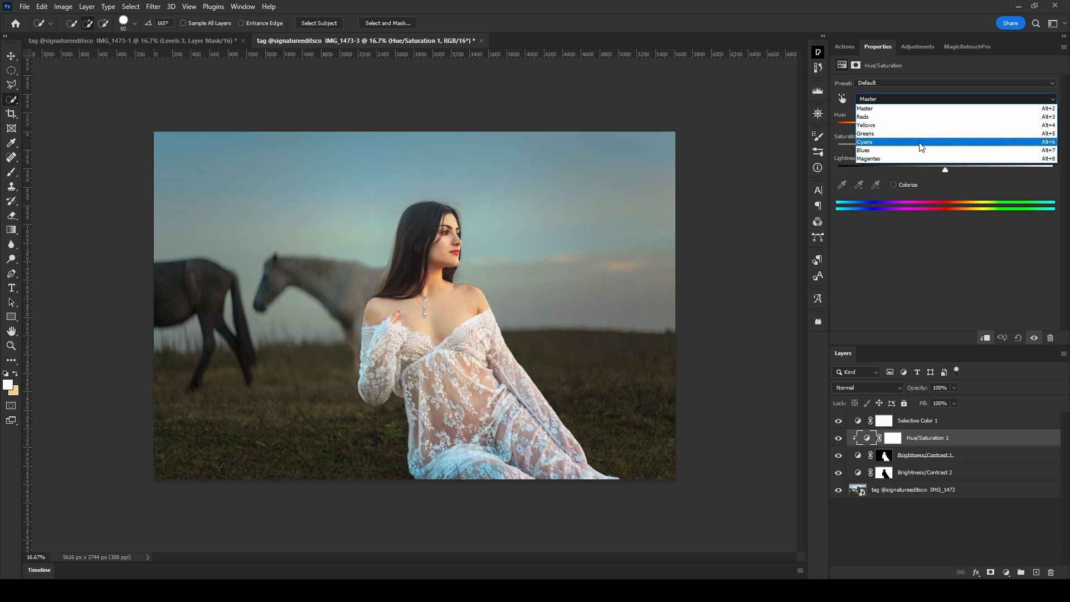
pyautogui.click(918, 148)
pyautogui.moveTo(945, 148); pyautogui.dragTo(878, 148)
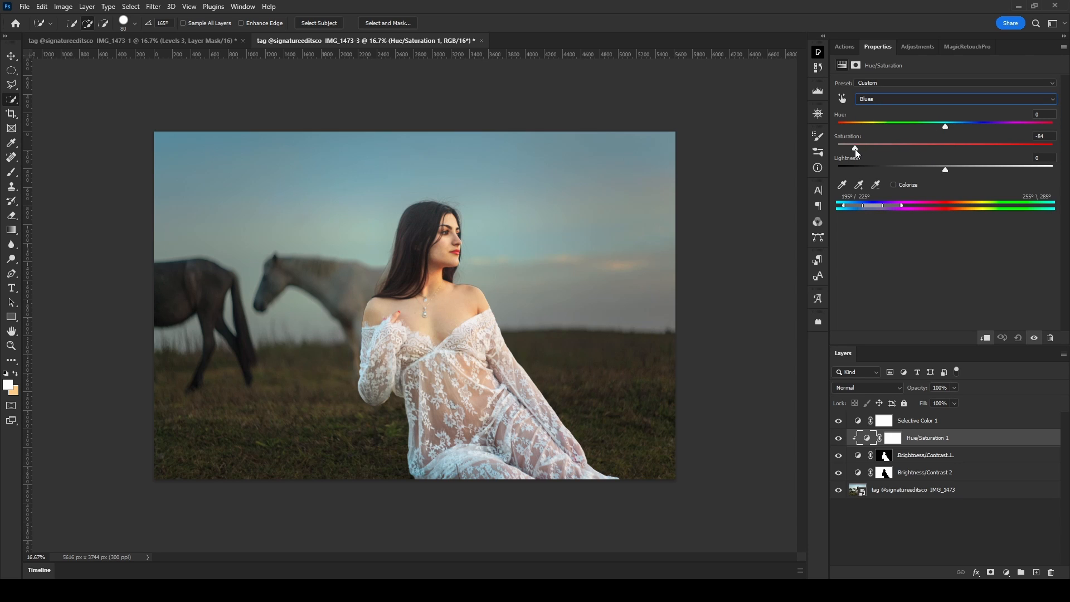
pyautogui.click(882, 99)
pyautogui.click(882, 142)
pyautogui.moveTo(936, 149); pyautogui.dragTo(891, 148)
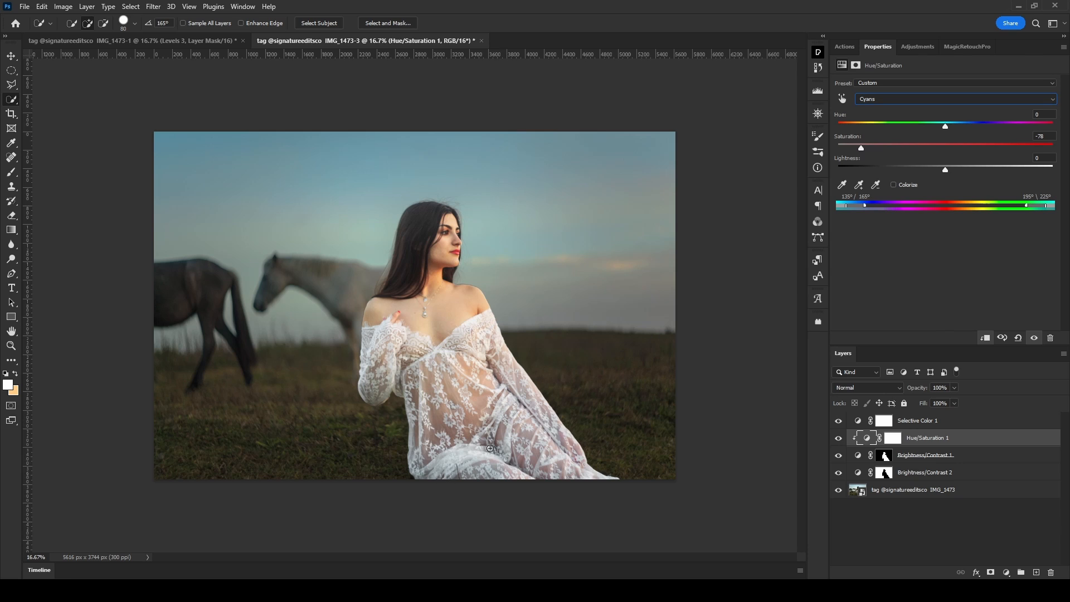
pyautogui.click(838, 438)
pyautogui.click(837, 438)
# Select the grass field on both sides of the woman with Quick Selection on the photo layer, excluding her sleeve
pyautogui.click(953, 423)
pyautogui.click(862, 491)
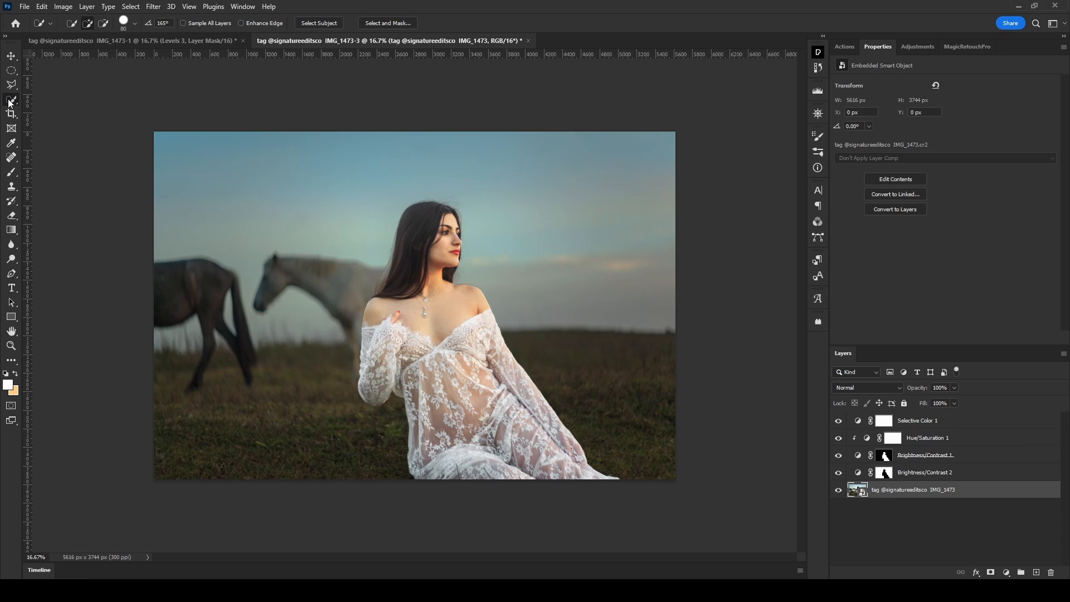
pyautogui.moveTo(377, 468)
pyautogui.mouseDown()
pyautogui.moveTo(374, 446)
pyautogui.moveTo(295, 386)
pyautogui.moveTo(325, 308)
pyautogui.moveTo(338, 314)
pyautogui.moveTo(326, 331)
pyautogui.moveTo(142, 321)
pyautogui.moveTo(178, 330)
pyautogui.mouseUp()
pyautogui.moveTo(298, 309)
pyautogui.mouseDown()
pyautogui.moveTo(221, 293)
pyautogui.moveTo(335, 292)
pyautogui.mouseUp()
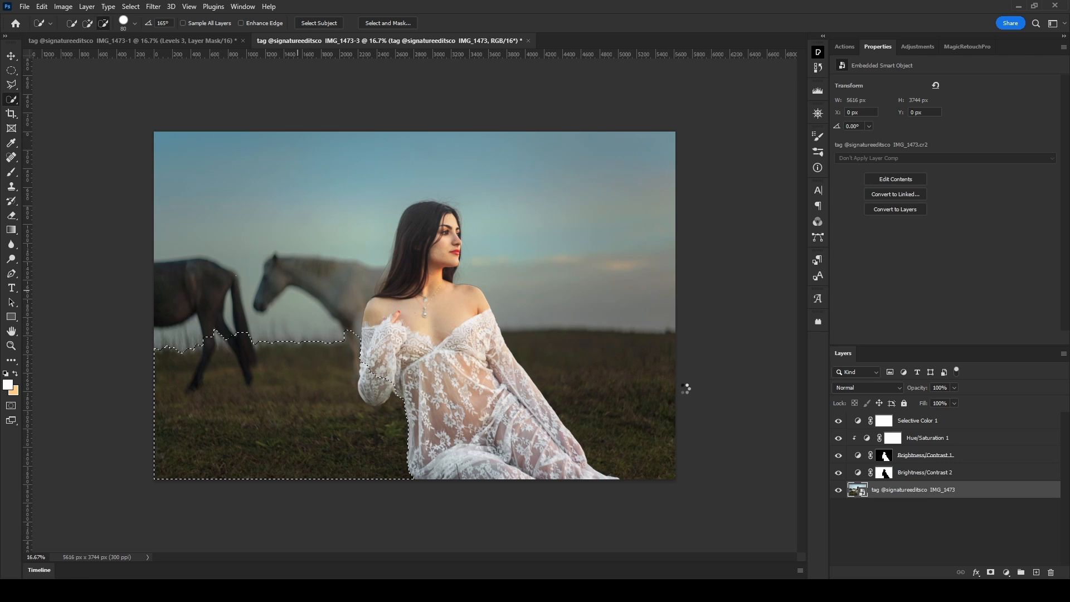
pyautogui.moveTo(576, 349)
pyautogui.mouseDown()
pyautogui.moveTo(626, 389)
pyautogui.moveTo(640, 380)
pyautogui.mouseUp()
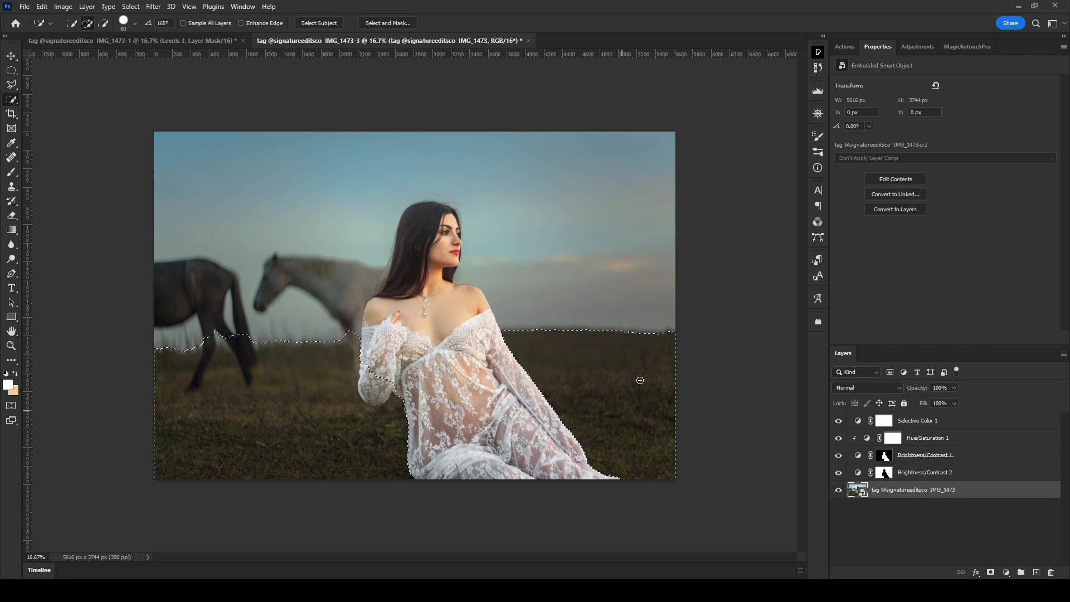
pyautogui.moveTo(369, 355)
pyautogui.mouseDown()
pyautogui.moveTo(369, 391)
pyautogui.moveTo(380, 396)
pyautogui.mouseUp()
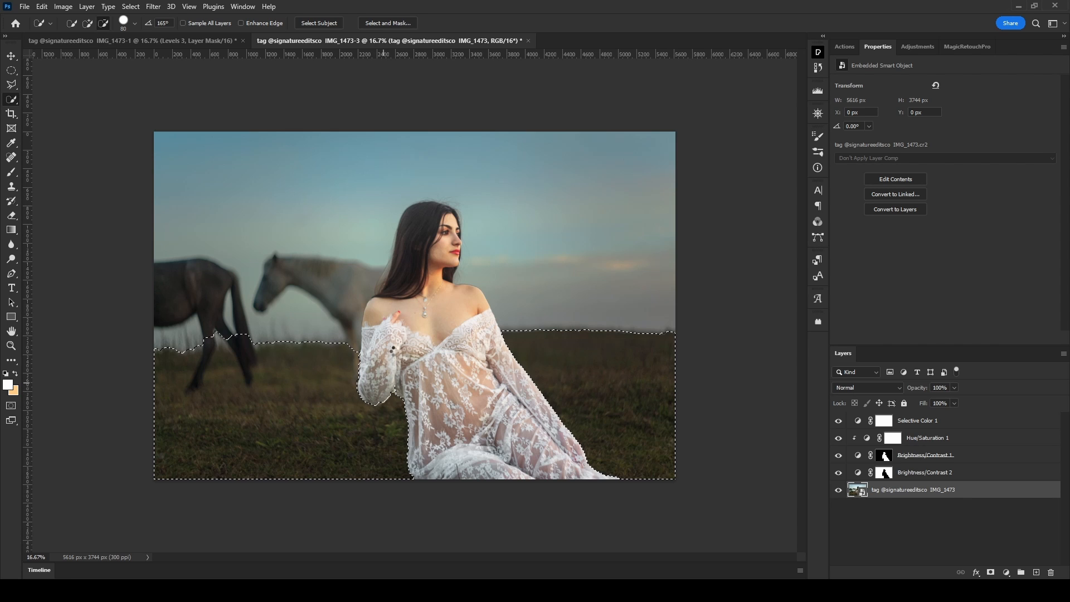
# Add a Levels layer for the grass above Selective Color 1 with input levels 9, 1.06 and 209, and compare the effect
pyautogui.click(926, 427)
pyautogui.click(1007, 573)
pyautogui.click(1004, 421)
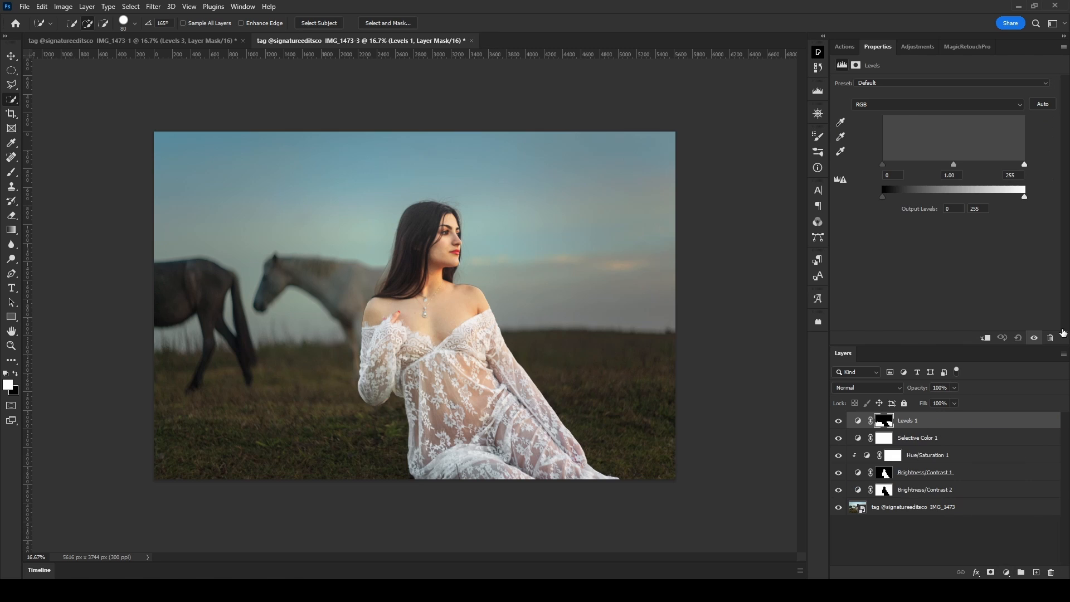
pyautogui.moveTo(1025, 164); pyautogui.dragTo(996, 164)
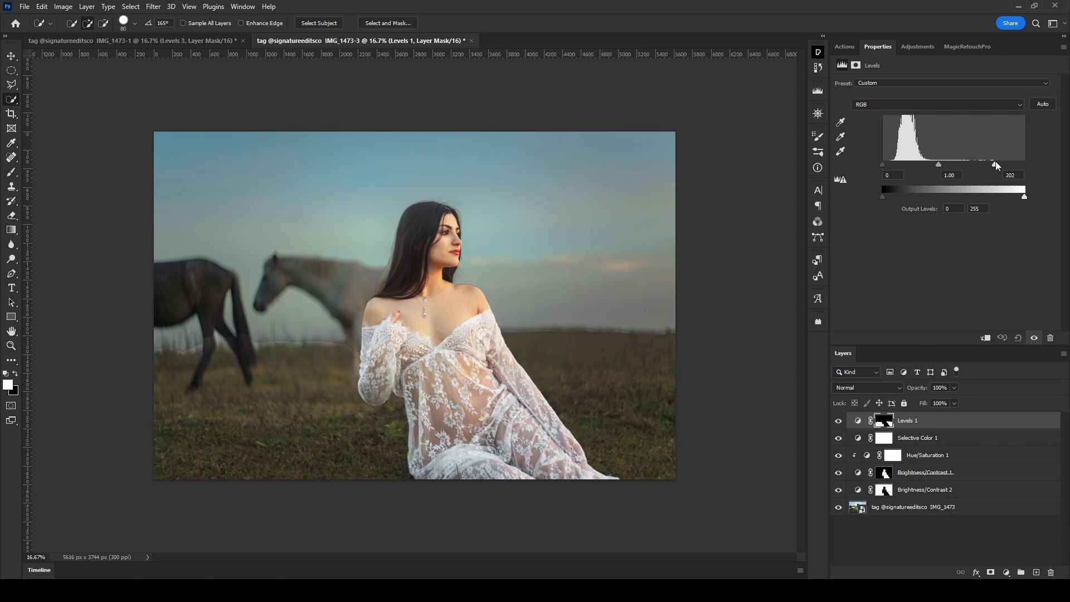
pyautogui.moveTo(883, 164); pyautogui.dragTo(942, 168)
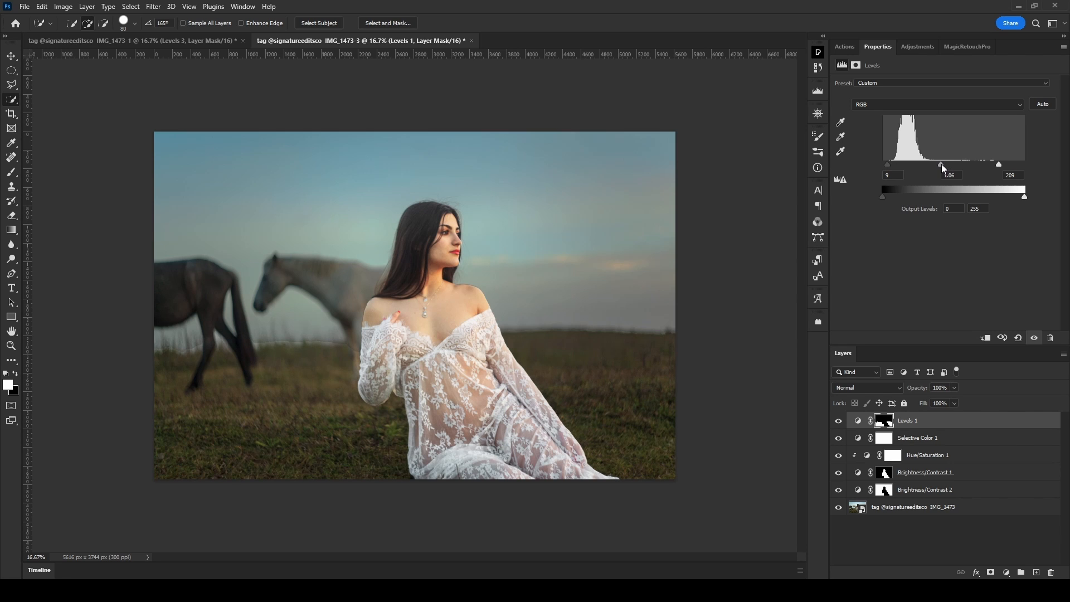
pyautogui.click(839, 422)
pyautogui.click(839, 422)
# Select the sky on the photo layer with Quick Selection and add a Levels adjustment masked to it
pyautogui.click(915, 507)
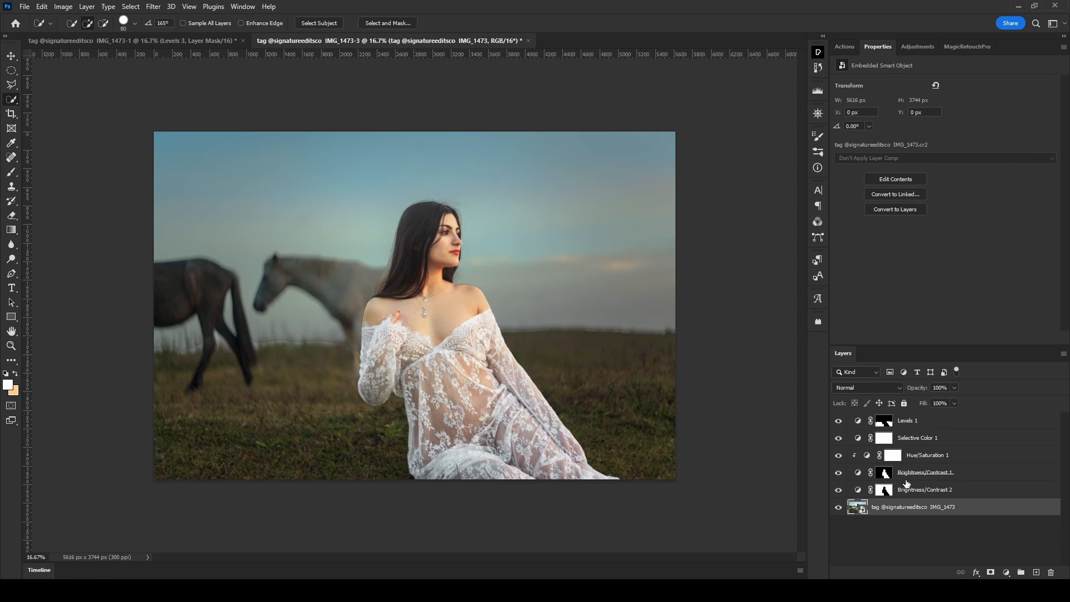
pyautogui.moveTo(159, 155)
pyautogui.mouseDown()
pyautogui.moveTo(372, 153)
pyautogui.moveTo(535, 175)
pyautogui.mouseUp()
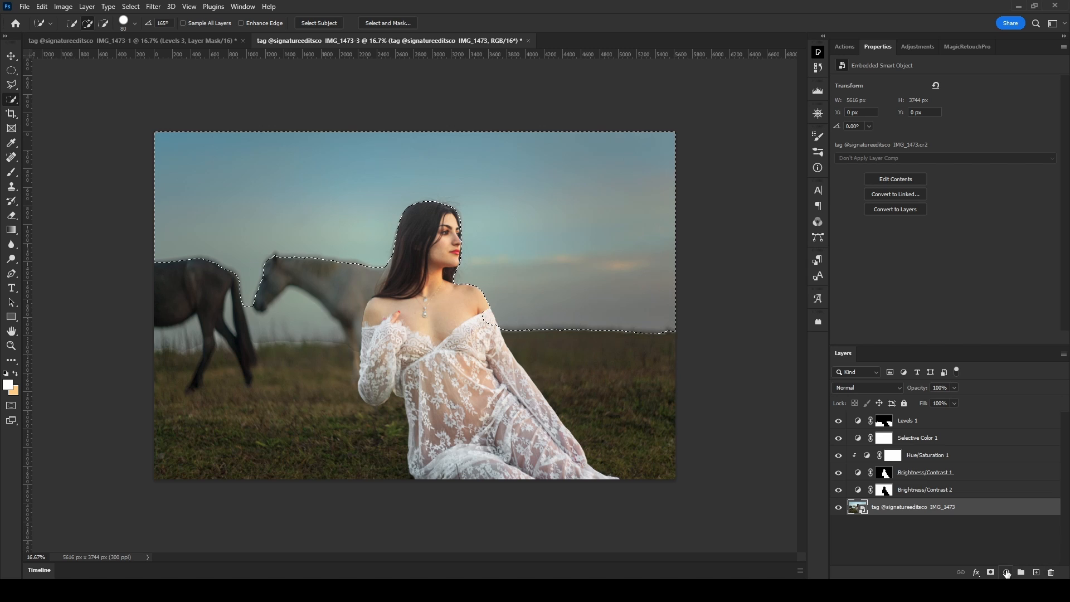
pyautogui.click(1006, 574)
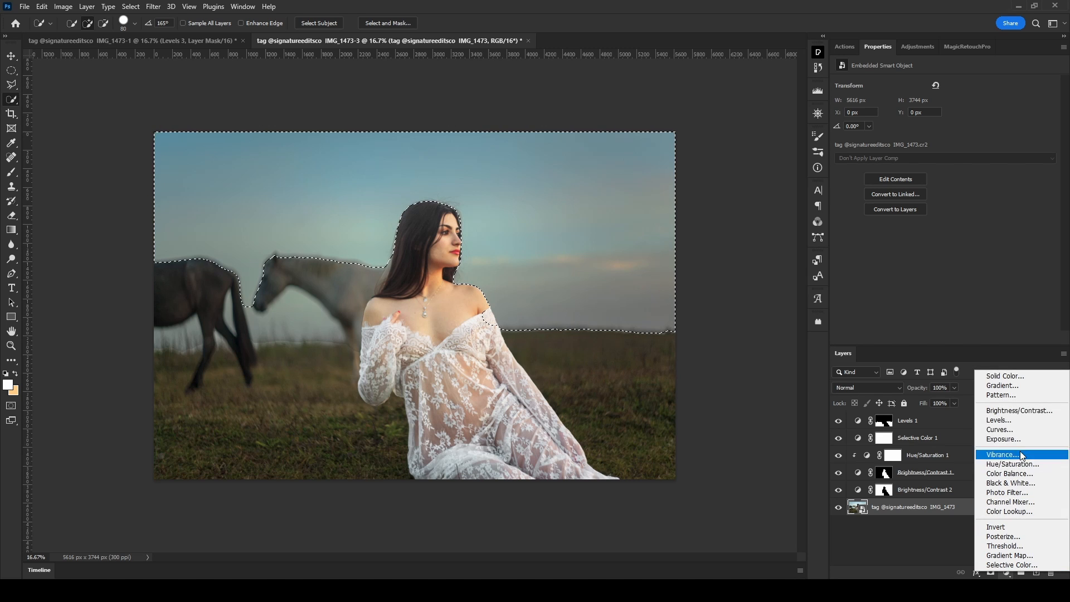
pyautogui.click(1038, 418)
# Set the sky Levels adjustment's input values to 8, 0.92 and 245, comparing the effect along the way
pyautogui.moveTo(1023, 163); pyautogui.dragTo(1016, 162)
pyautogui.moveTo(882, 164)
pyautogui.mouseDown()
pyautogui.moveTo(908, 163)
pyautogui.moveTo(888, 163)
pyautogui.mouseUp()
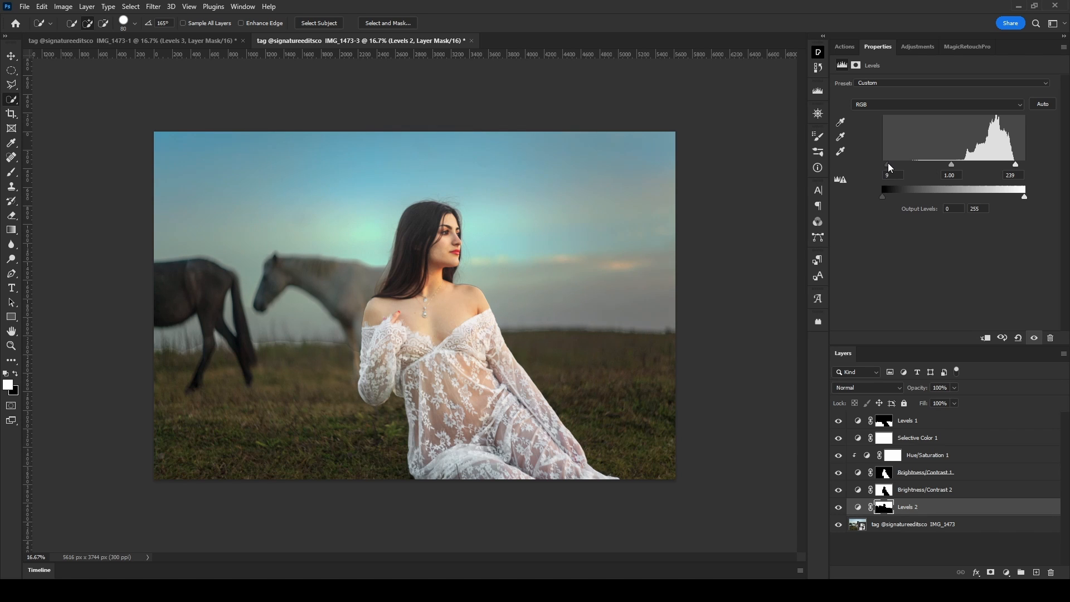
pyautogui.moveTo(955, 166)
pyautogui.mouseDown()
pyautogui.moveTo(966, 165)
pyautogui.moveTo(957, 165)
pyautogui.mouseUp()
pyautogui.click(839, 507)
pyautogui.click(839, 508)
pyautogui.moveTo(1017, 163); pyautogui.dragTo(1020, 163)
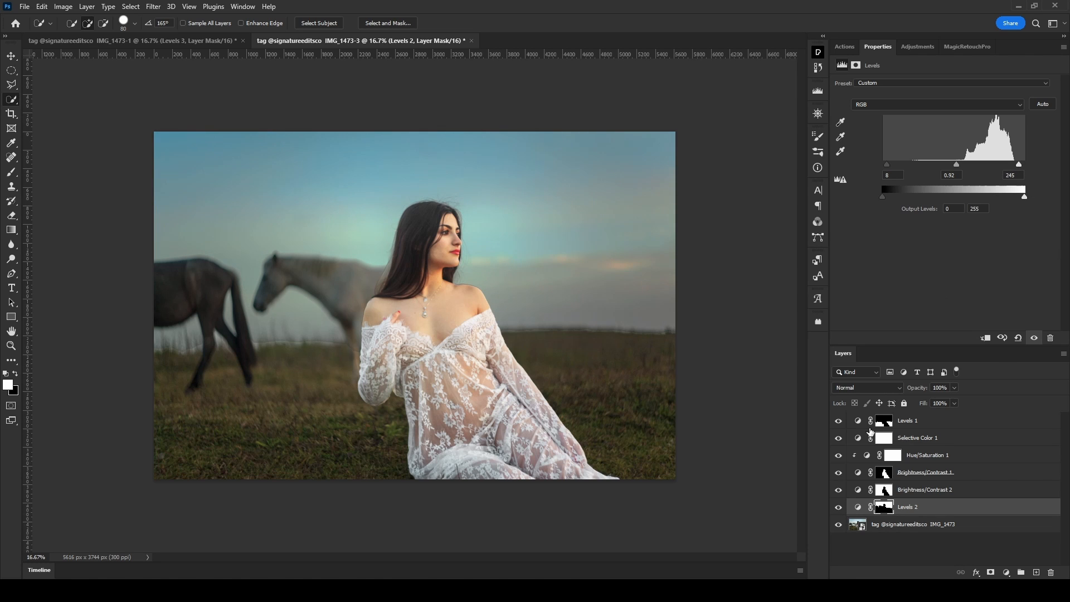
# Select the woman's hair on the photo layer with Quick Selection and add a topmost Levels adjustment with input levels 16, 1.00 and 226
pyautogui.click(878, 526)
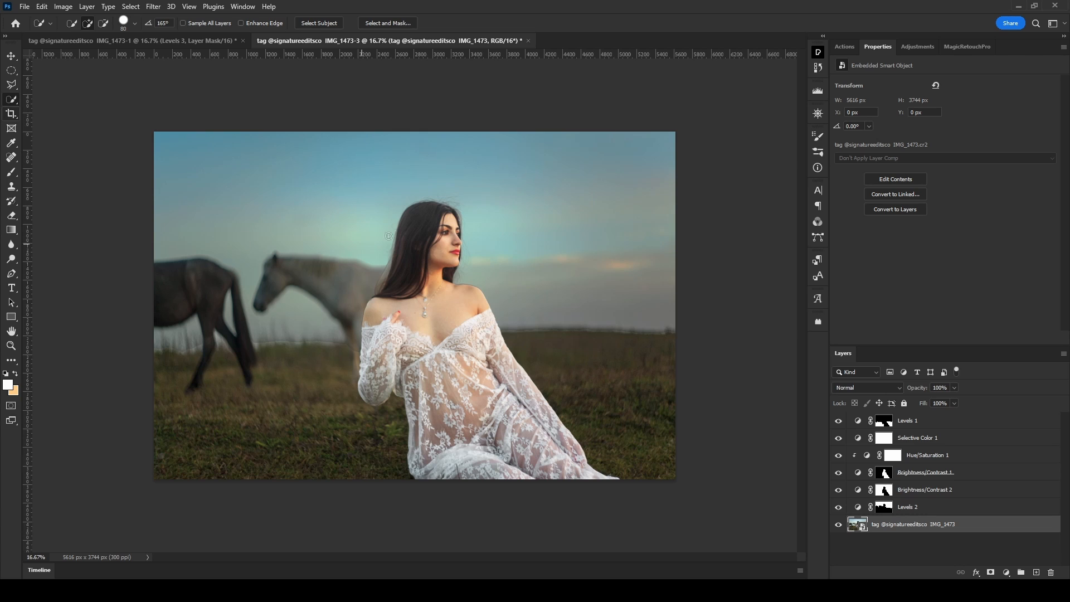
pyautogui.moveTo(427, 213)
pyautogui.mouseDown()
pyautogui.moveTo(438, 274)
pyautogui.moveTo(450, 232)
pyautogui.mouseUp()
pyautogui.click(945, 422)
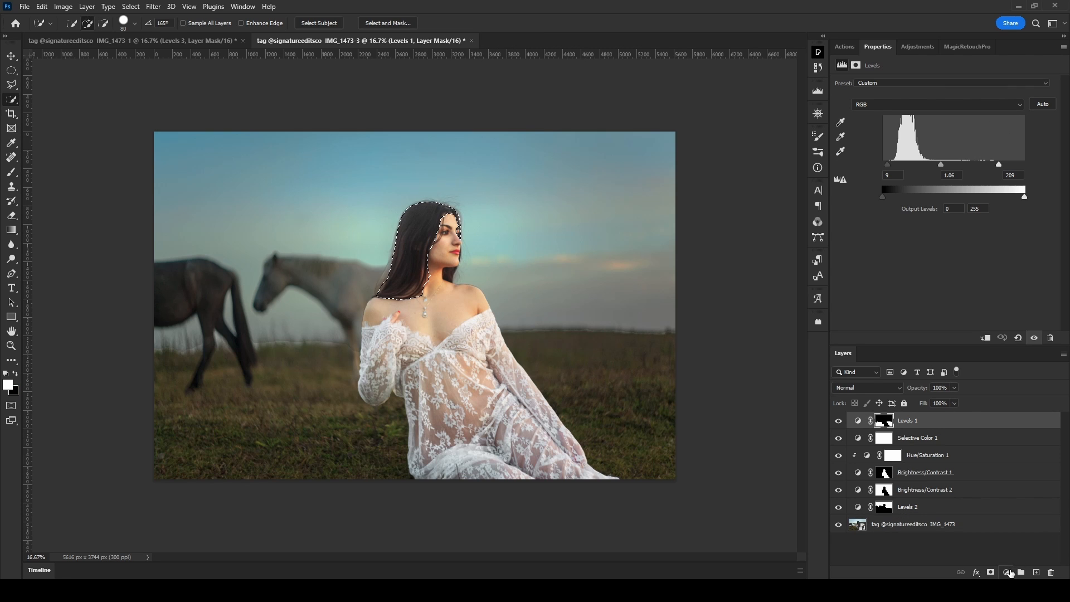
pyautogui.click(1008, 573)
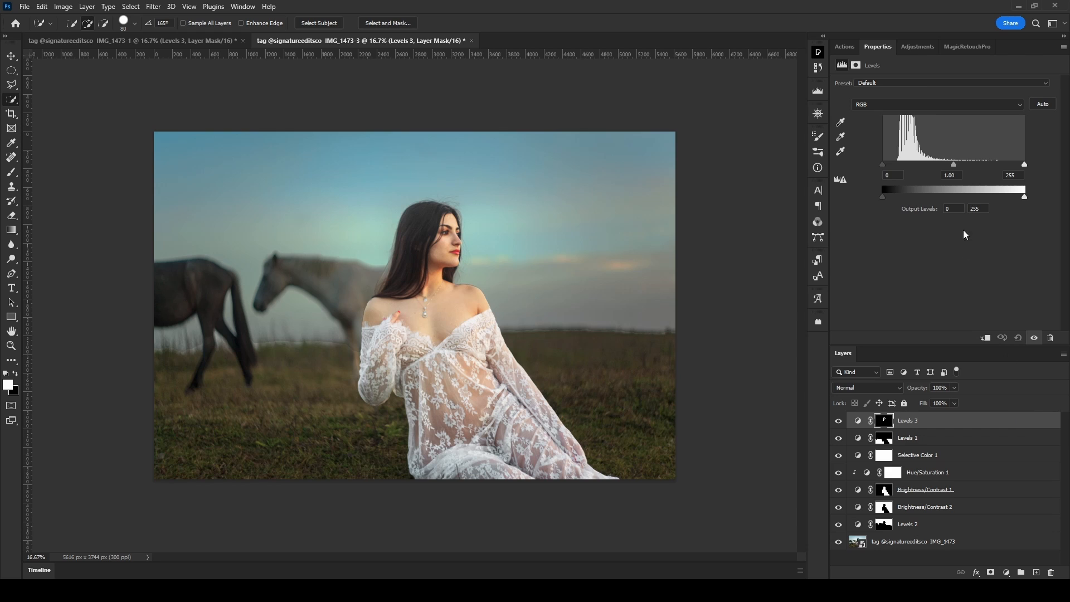
pyautogui.moveTo(885, 163); pyautogui.dragTo(892, 165)
pyautogui.moveTo(1025, 165); pyautogui.dragTo(1009, 163)
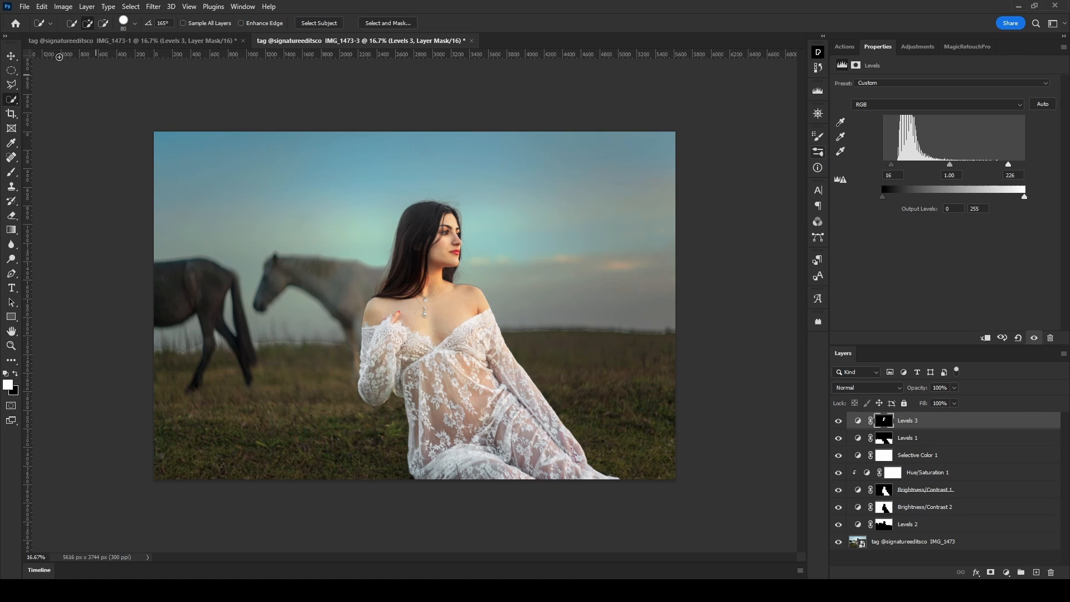
# Set up the Brush tool with black foreground and a size of 150 for touching up the hair Levels mask around the face
pyautogui.click(11, 56)
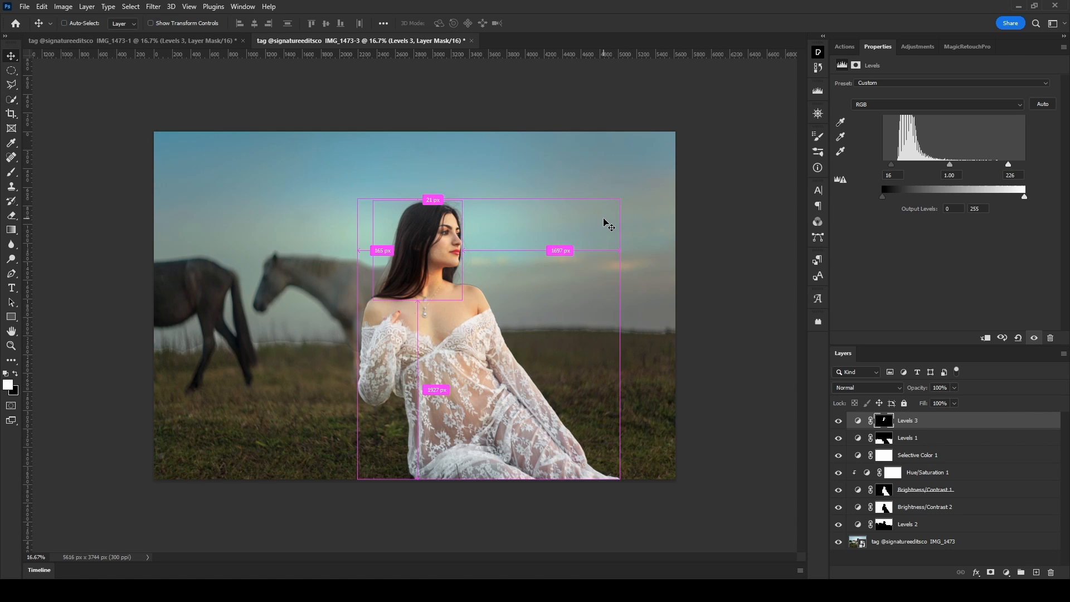
pyautogui.hotkey('ctrl', '+')
pyautogui.hotkey('ctrl', '+')
pyautogui.moveTo(801, 311); pyautogui.dragTo(804, 266)
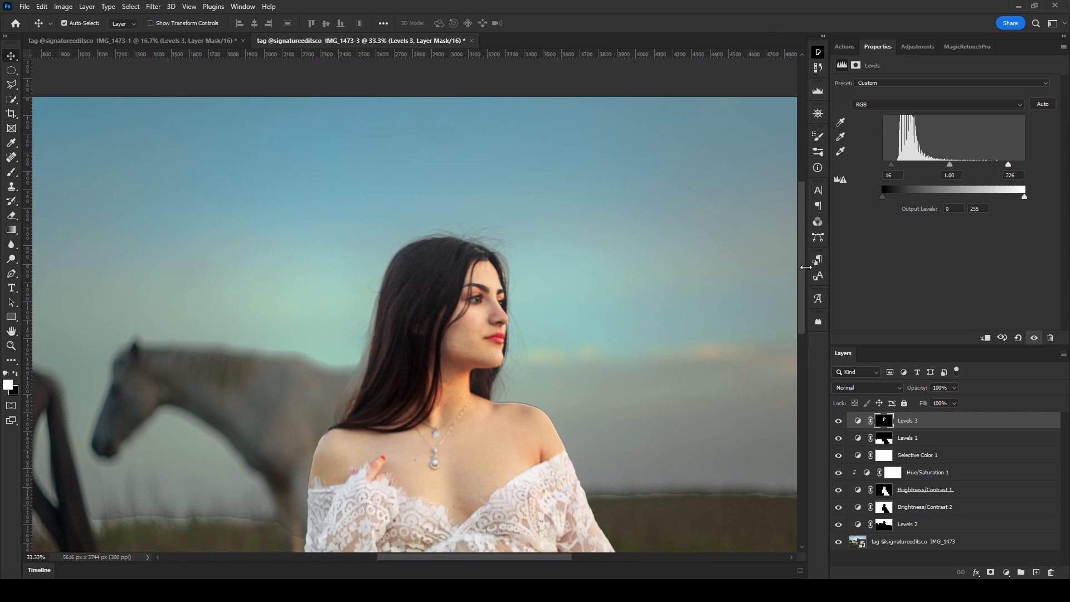
pyautogui.click(11, 172)
pyautogui.click(16, 374)
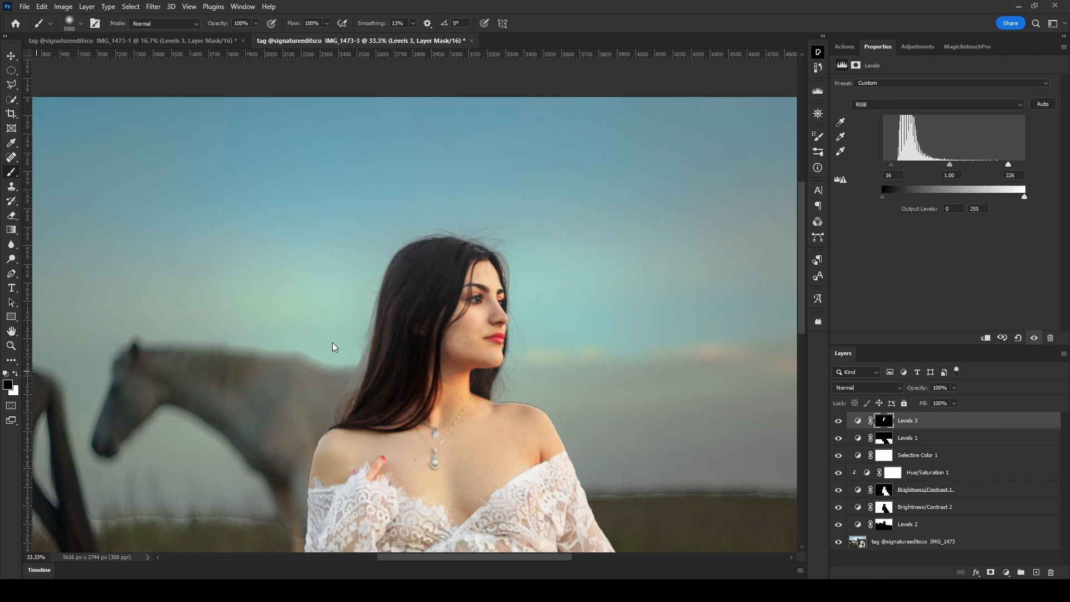
pyautogui.press('[')
pyautogui.press('[')
pyautogui.press('[')
pyautogui.press('[')
pyautogui.press('[')
pyautogui.press('[')
pyautogui.press('[')
pyautogui.press('[')
pyautogui.press('[')
pyautogui.press('[')
pyautogui.press('[')
pyautogui.press('[')
pyautogui.press('[')
pyautogui.press('[')
pyautogui.press('[')
pyautogui.press('[')
pyautogui.press('[')
pyautogui.press('[')
pyautogui.press('[')
pyautogui.press('[')
pyautogui.press('[')
pyautogui.press('[')
pyautogui.press('[')
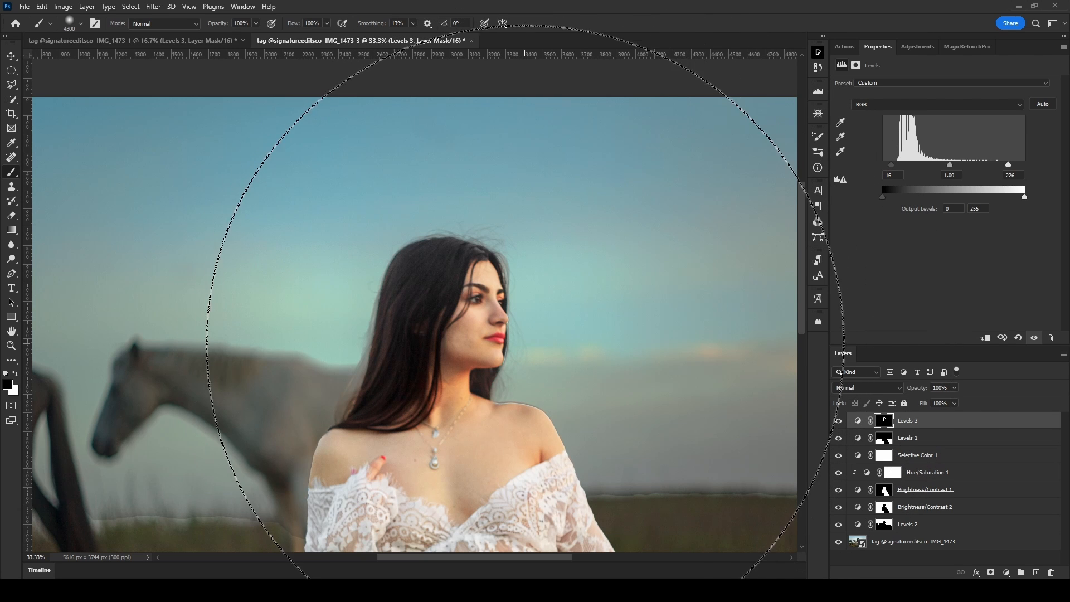
pyautogui.press('[')
pyautogui.press('[')
pyautogui.press('[')
pyautogui.press('[')
pyautogui.press('[')
pyautogui.press('[')
pyautogui.press('[')
pyautogui.press('[')
pyautogui.press('[')
pyautogui.press('[')
pyautogui.press('[')
pyautogui.press('[')
pyautogui.press('[')
pyautogui.press('[')
pyautogui.press('[')
pyautogui.press('[')
pyautogui.press('[')
pyautogui.press('[')
pyautogui.press('[')
pyautogui.press('[')
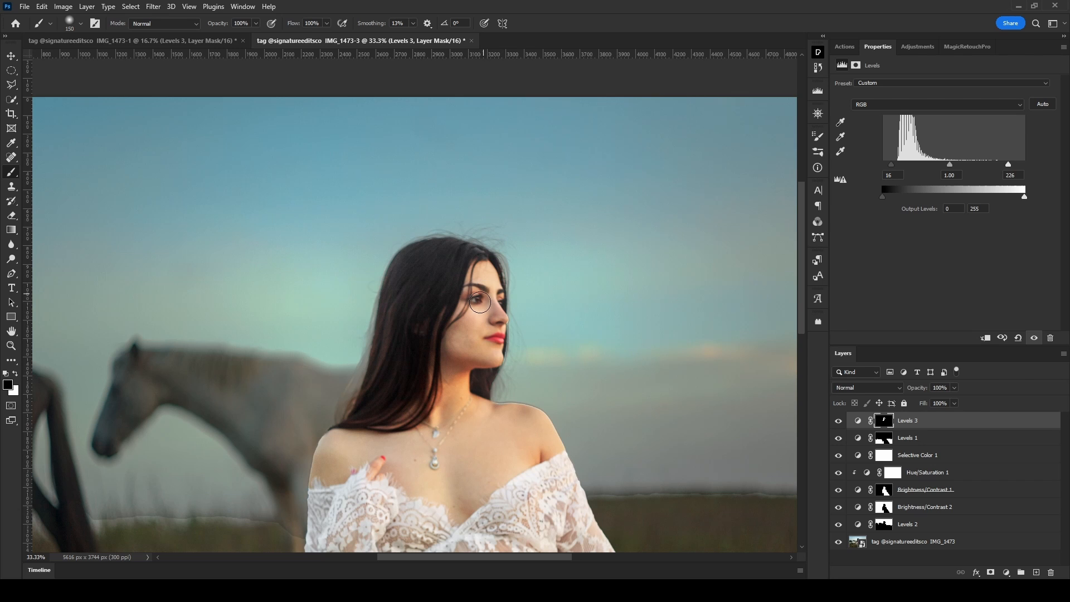
# Compare the whole photo with and without the hair Levels adjustment
pyautogui.hotkey('ctrl', '-')
pyautogui.hotkey('ctrl', '-')
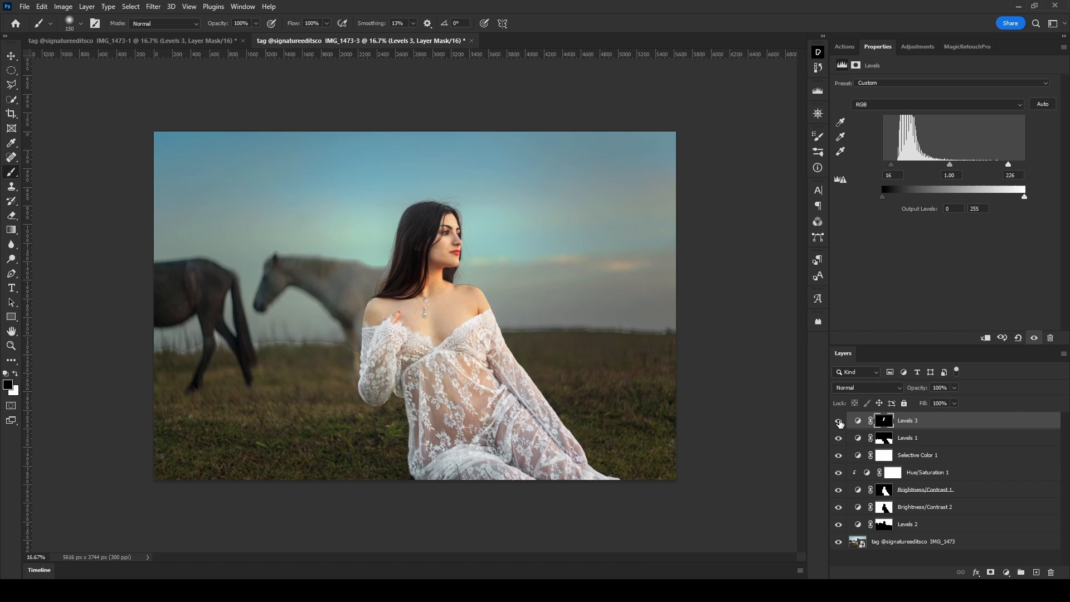
pyautogui.click(838, 422)
pyautogui.click(839, 422)
# Group all the adjustment layers above the photo and compare the image with and without the group
pyautogui.keyDown('shift'); pyautogui.click(936, 528); pyautogui.keyUp('shift')
pyautogui.hotkey('ctrl', 'g')
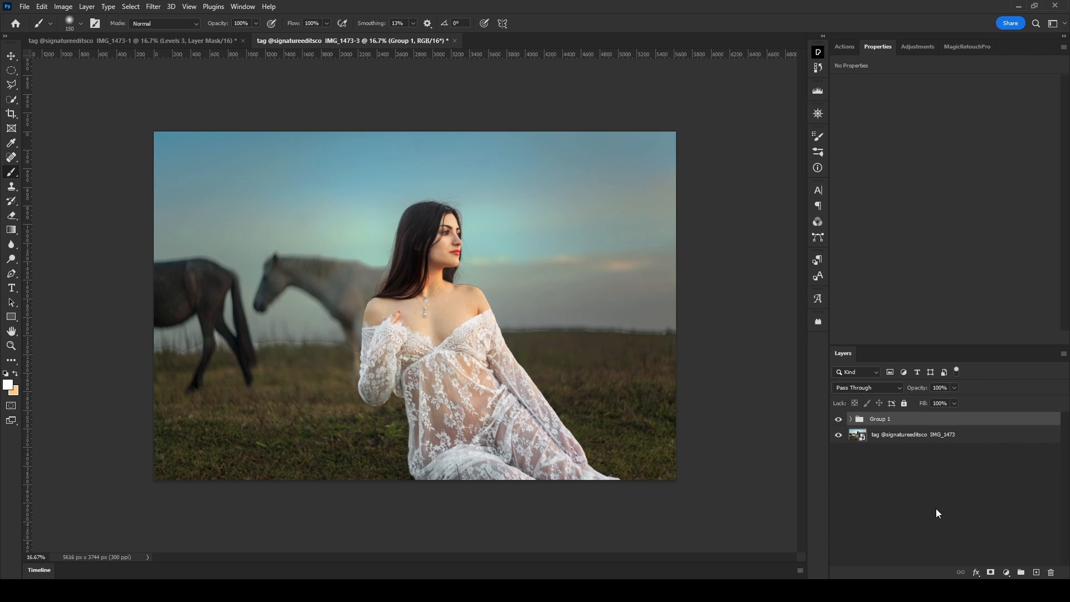
pyautogui.click(839, 421)
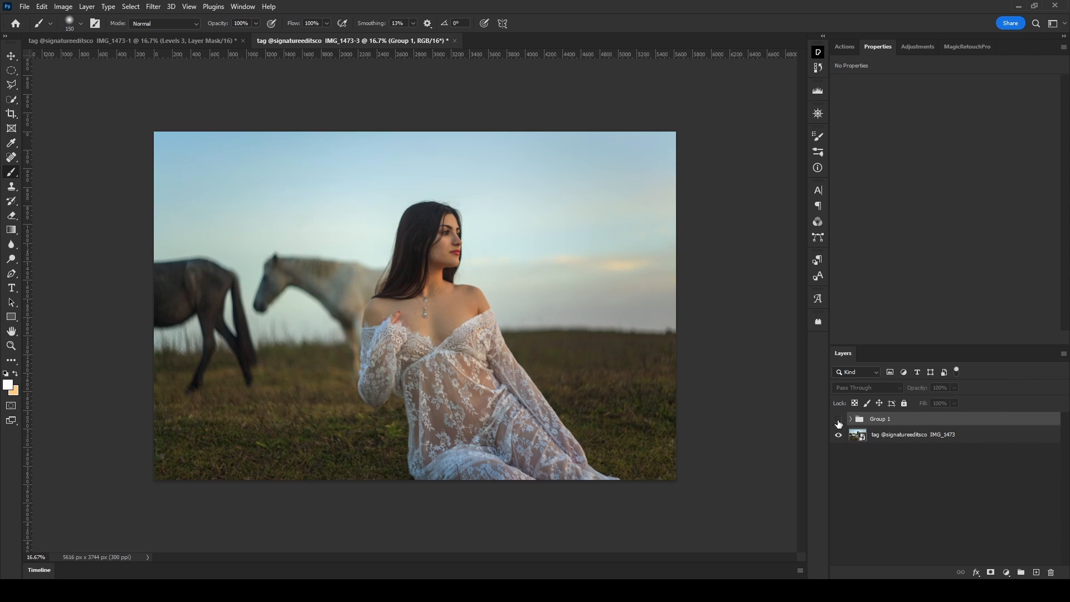
pyautogui.click(838, 422)
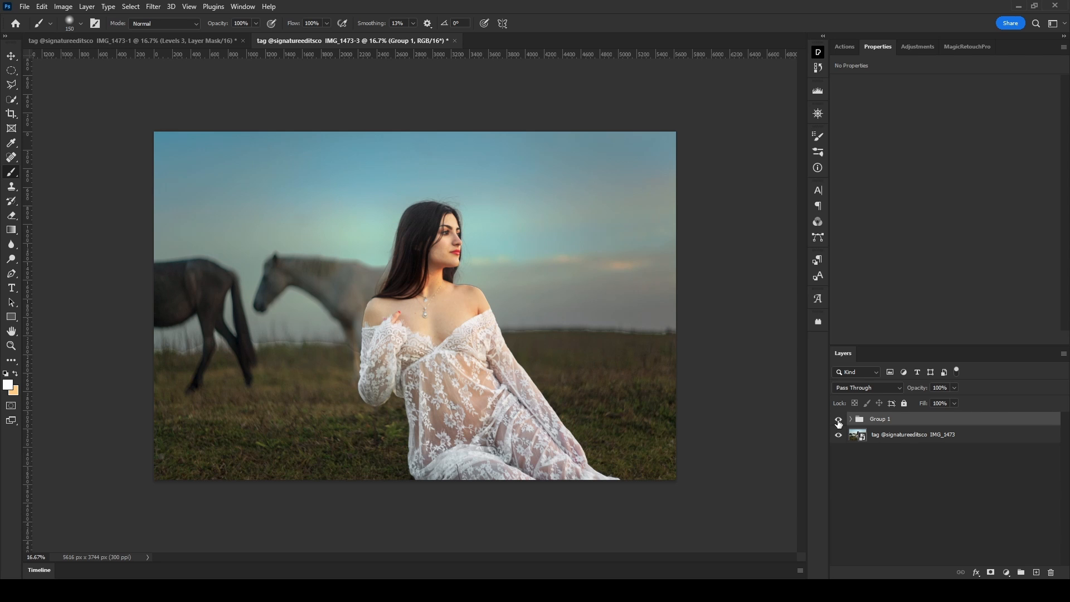
pyautogui.click(839, 422)
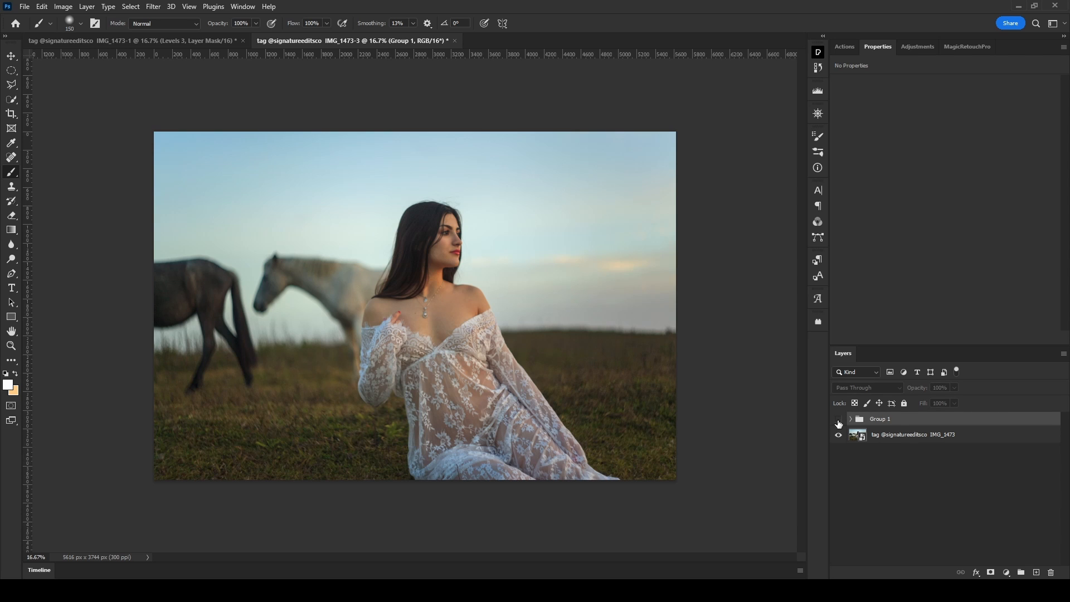
pyautogui.click(839, 421)
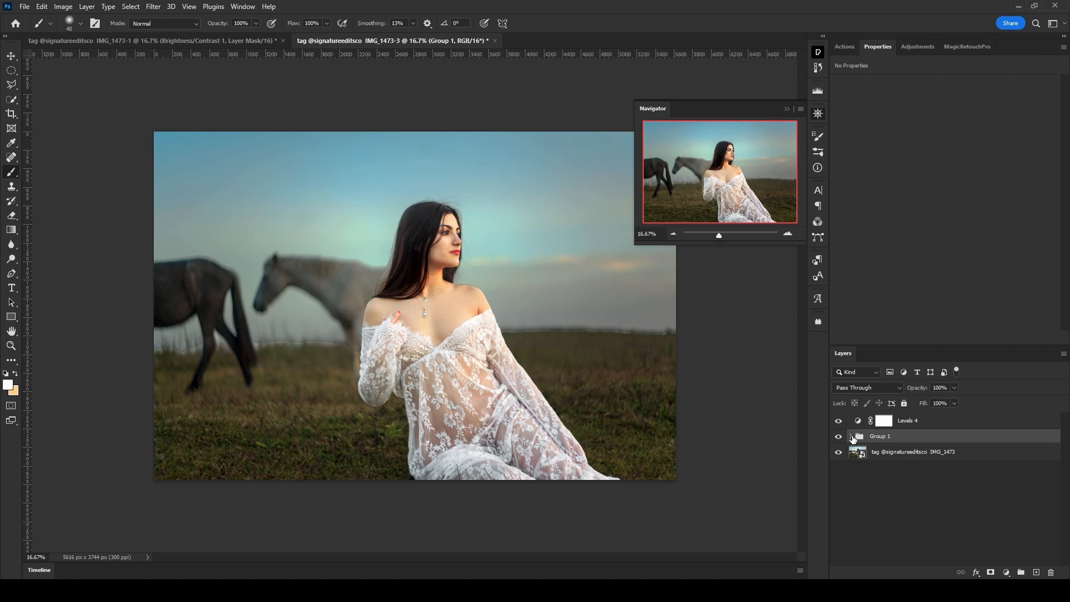
# Set the Brightness/Contrast 1 layer inside Group 1 to brightness 28 and contrast 32, and collapse the group
pyautogui.click(852, 437)
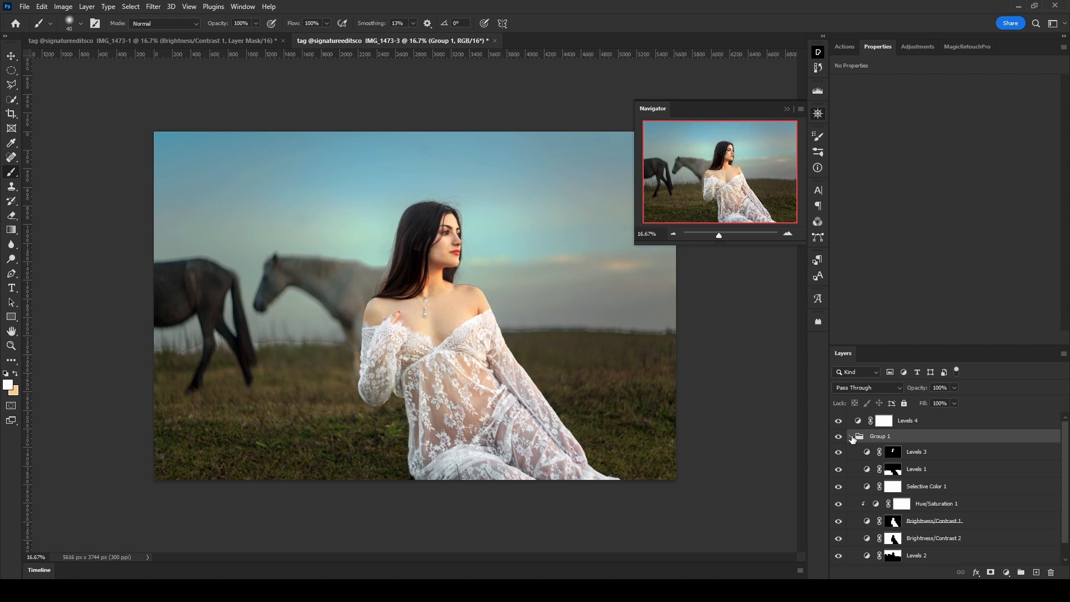
pyautogui.scroll(-1, 1066, 482)
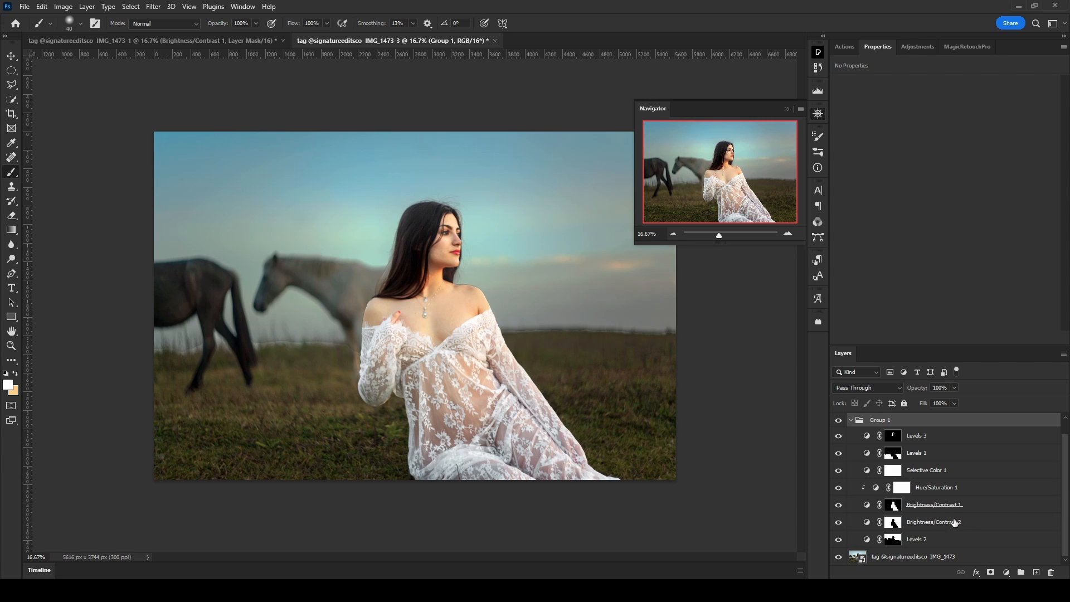
pyautogui.click(869, 507)
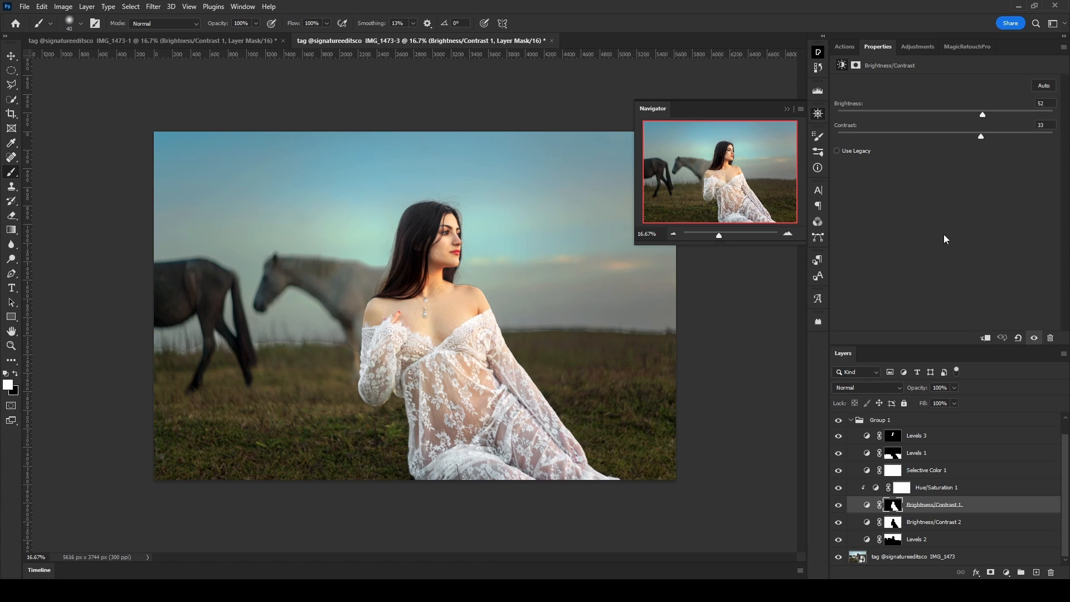
pyautogui.click(818, 113)
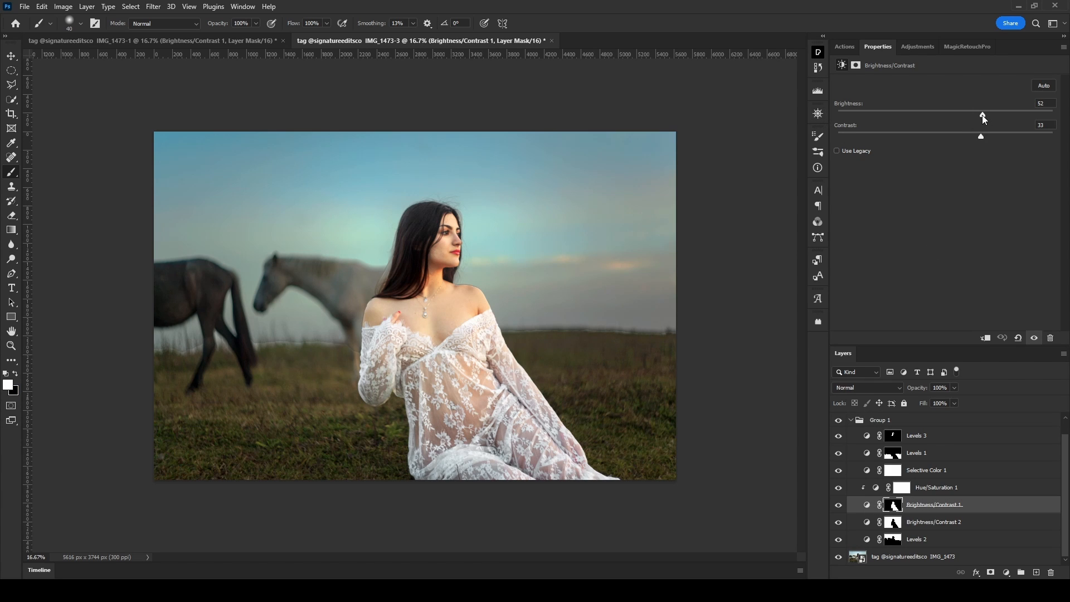
pyautogui.moveTo(983, 115)
pyautogui.mouseDown()
pyautogui.moveTo(962, 115)
pyautogui.moveTo(980, 136)
pyautogui.mouseUp()
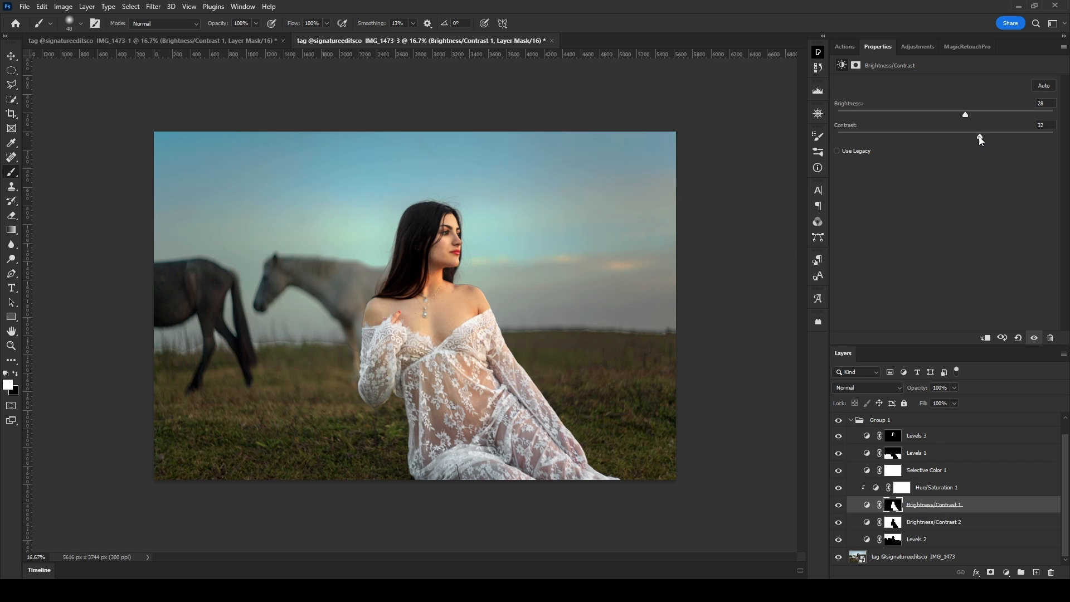
pyautogui.click(851, 421)
# Compare the photo before and after the color grade by toggling the visibility of Group 1
pyautogui.click(839, 438)
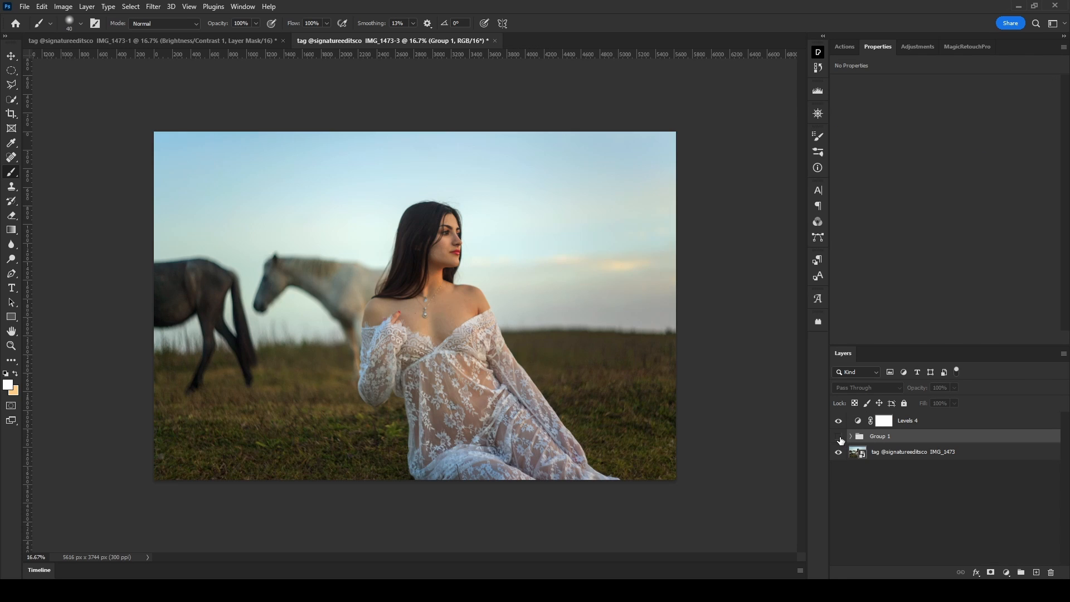
pyautogui.click(839, 437)
pyautogui.click(839, 437)
pyautogui.click(839, 437)
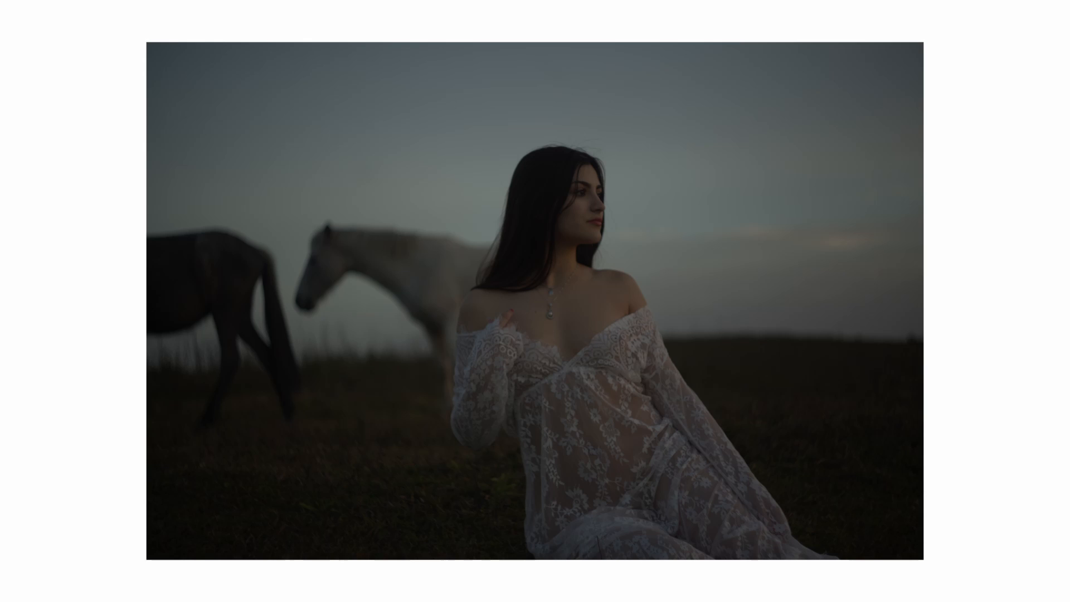